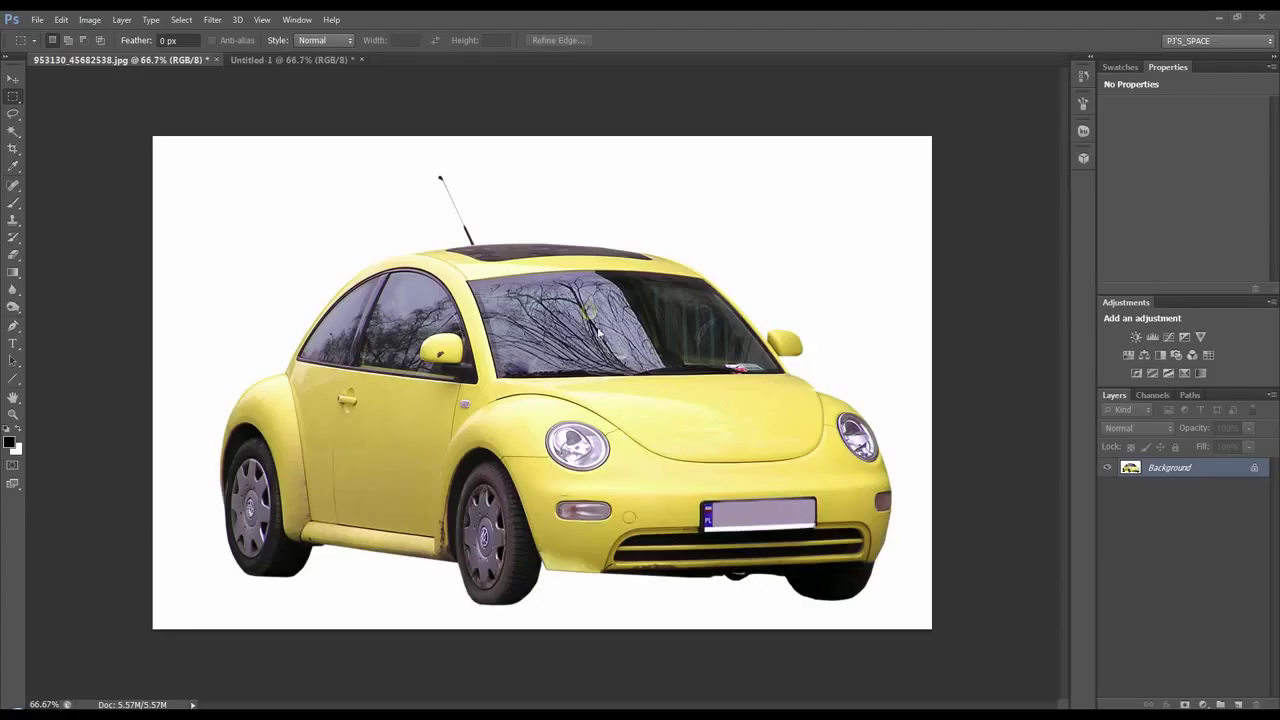
# In the Untitled-1 document, duplicate the Green channel and load the copy as a selection
pyautogui.click(288, 60)
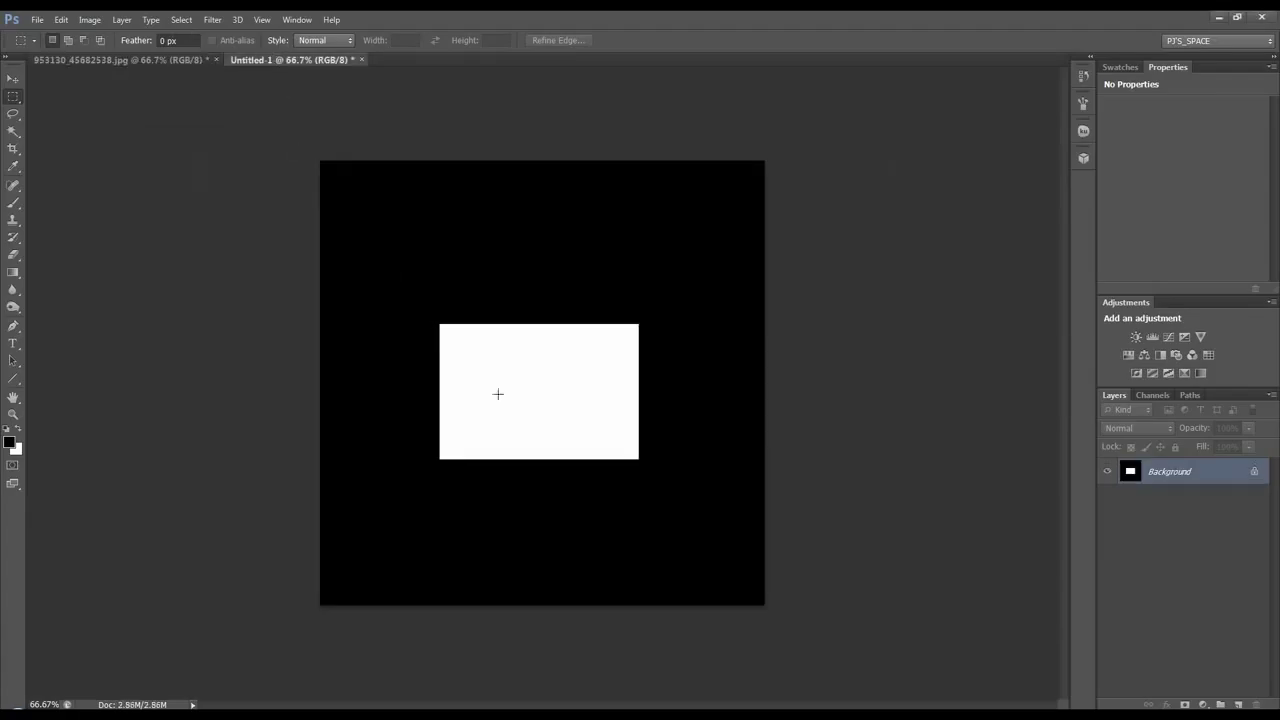
pyautogui.click(134, 60)
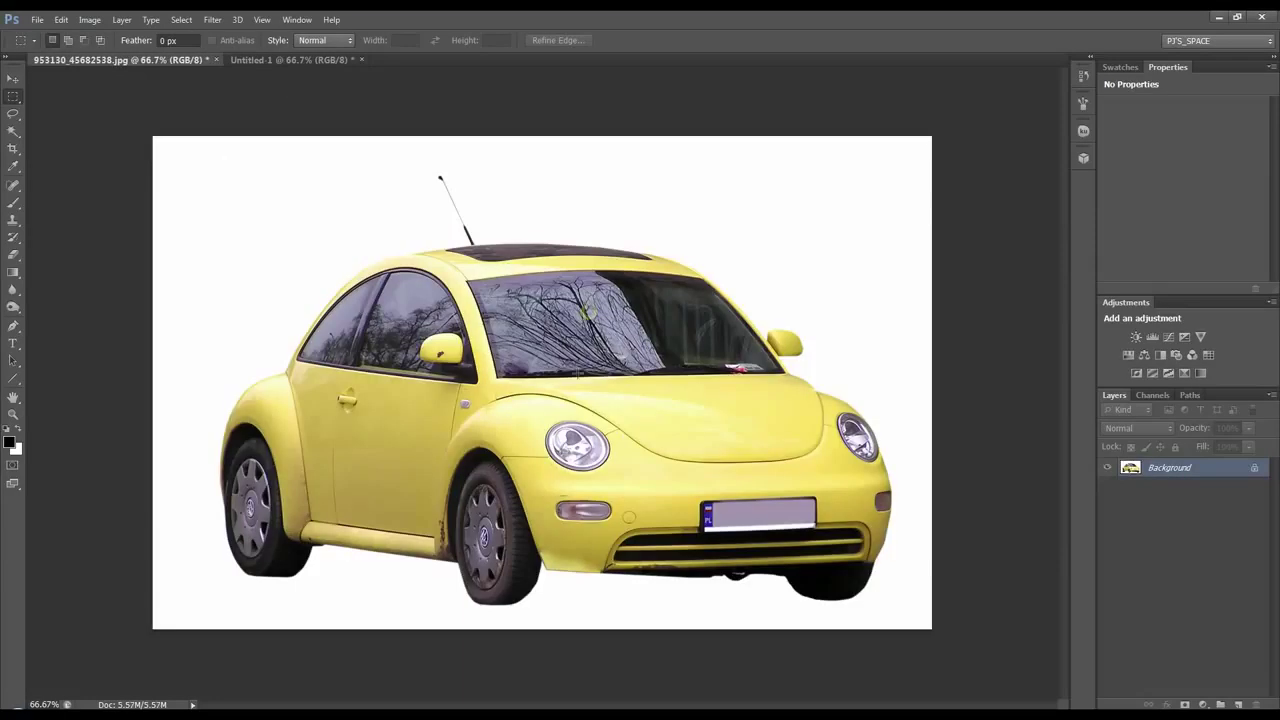
pyautogui.click(317, 61)
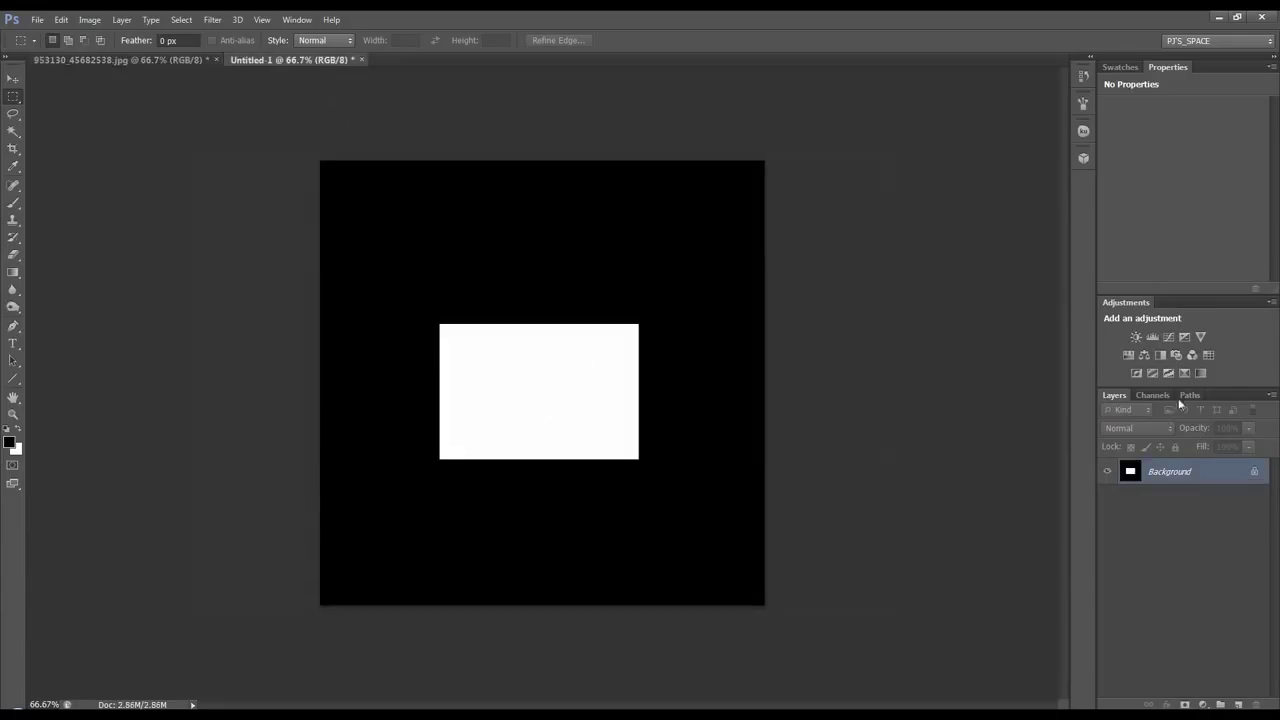
pyautogui.click(1150, 396)
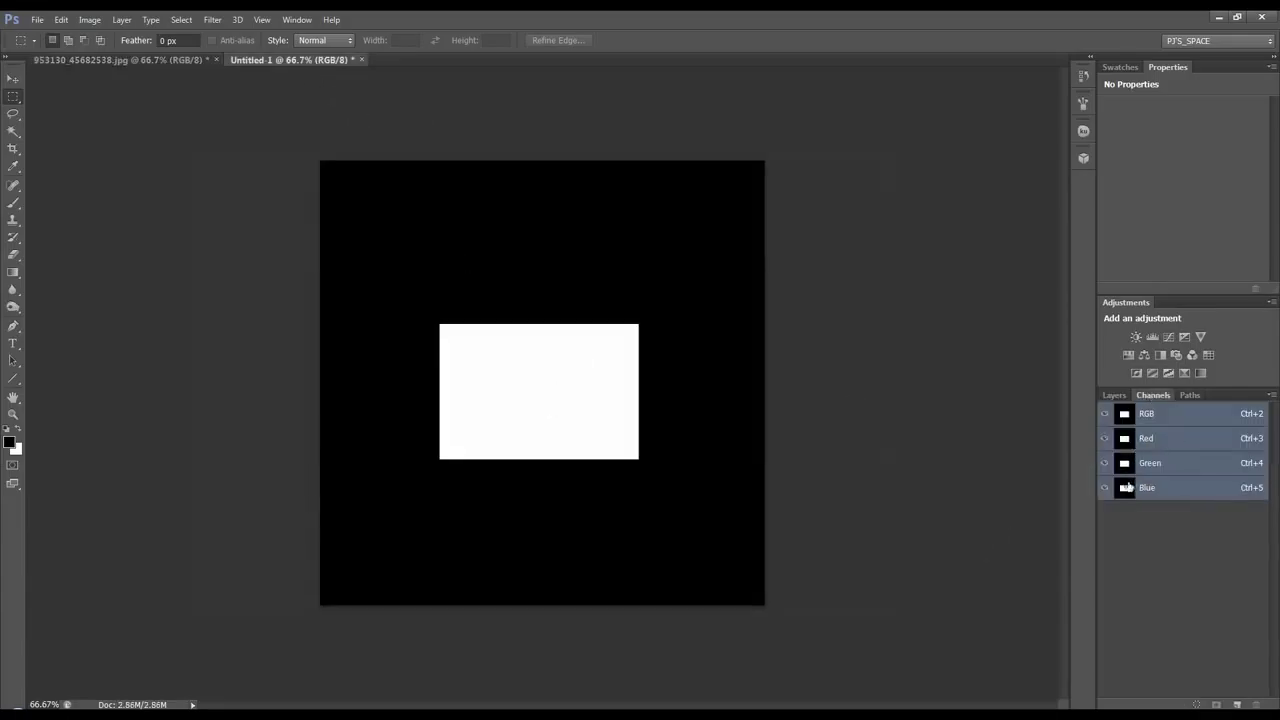
pyautogui.hotkey('ctrl', '4')
pyautogui.hotkey('ctrl', '3')
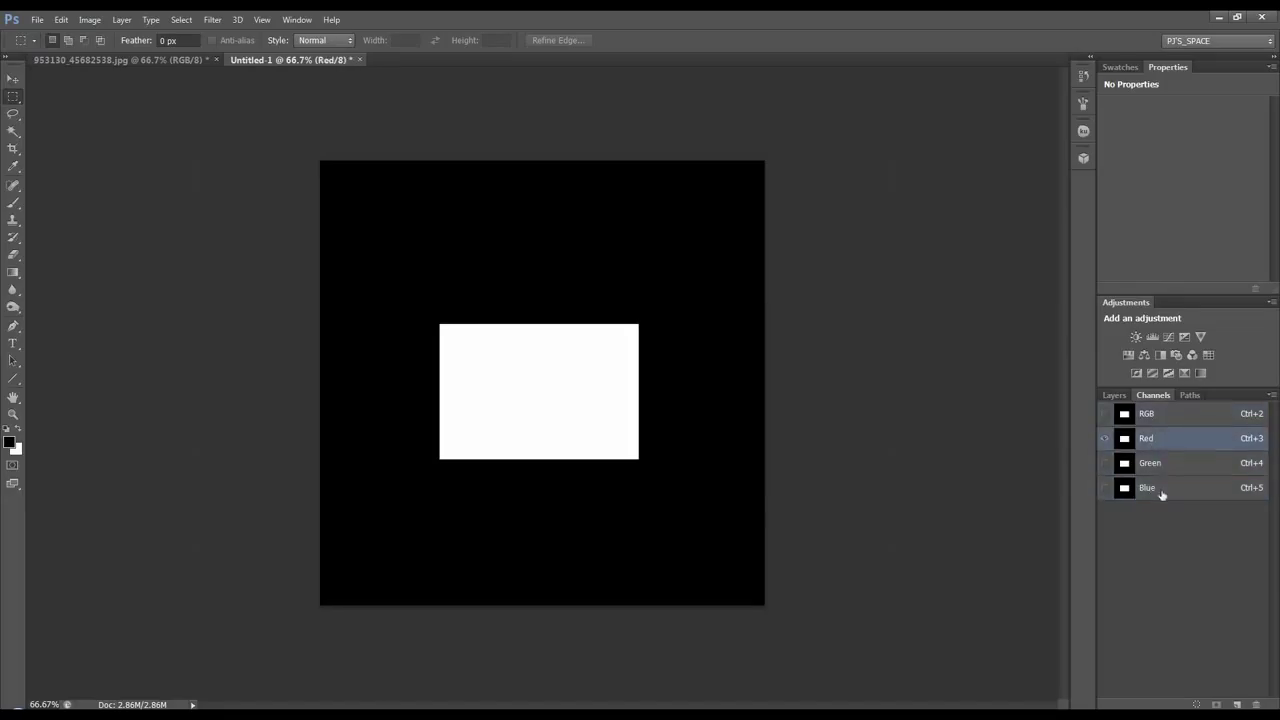
pyautogui.moveTo(1156, 465); pyautogui.dragTo(1238, 705)
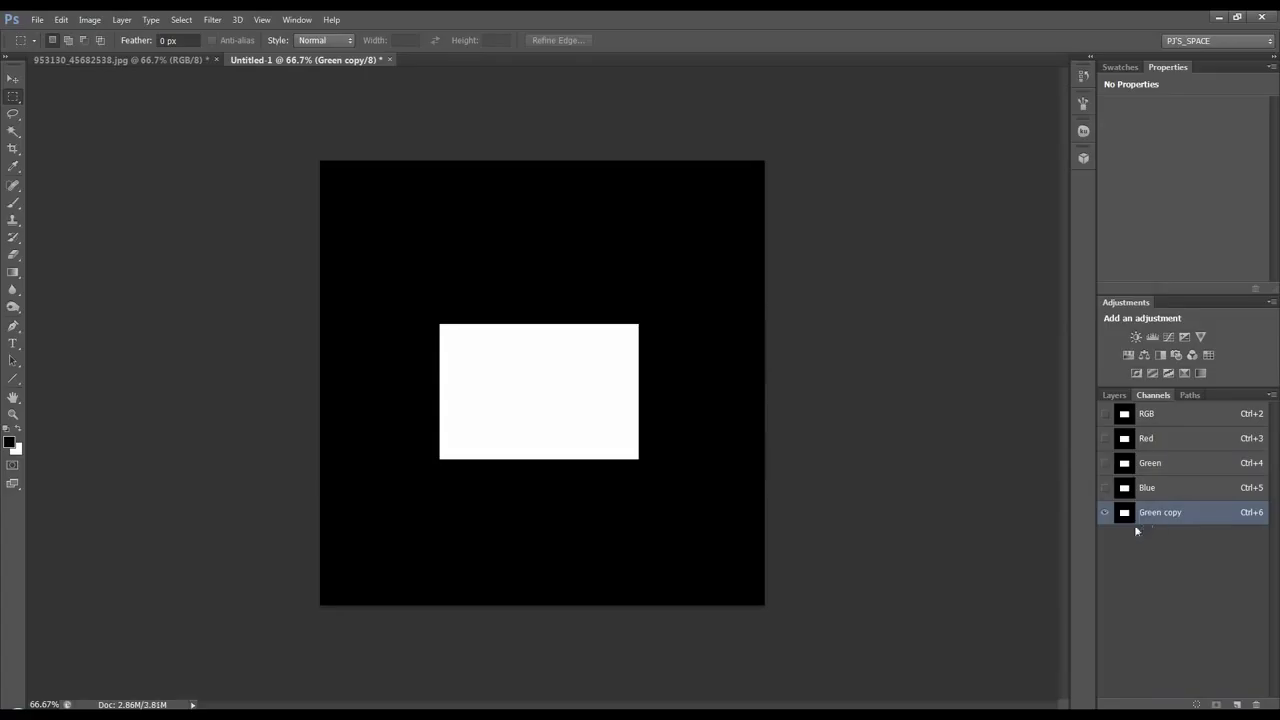
pyautogui.keyDown('ctrl'); pyautogui.click(1124, 512); pyautogui.keyUp('ctrl')
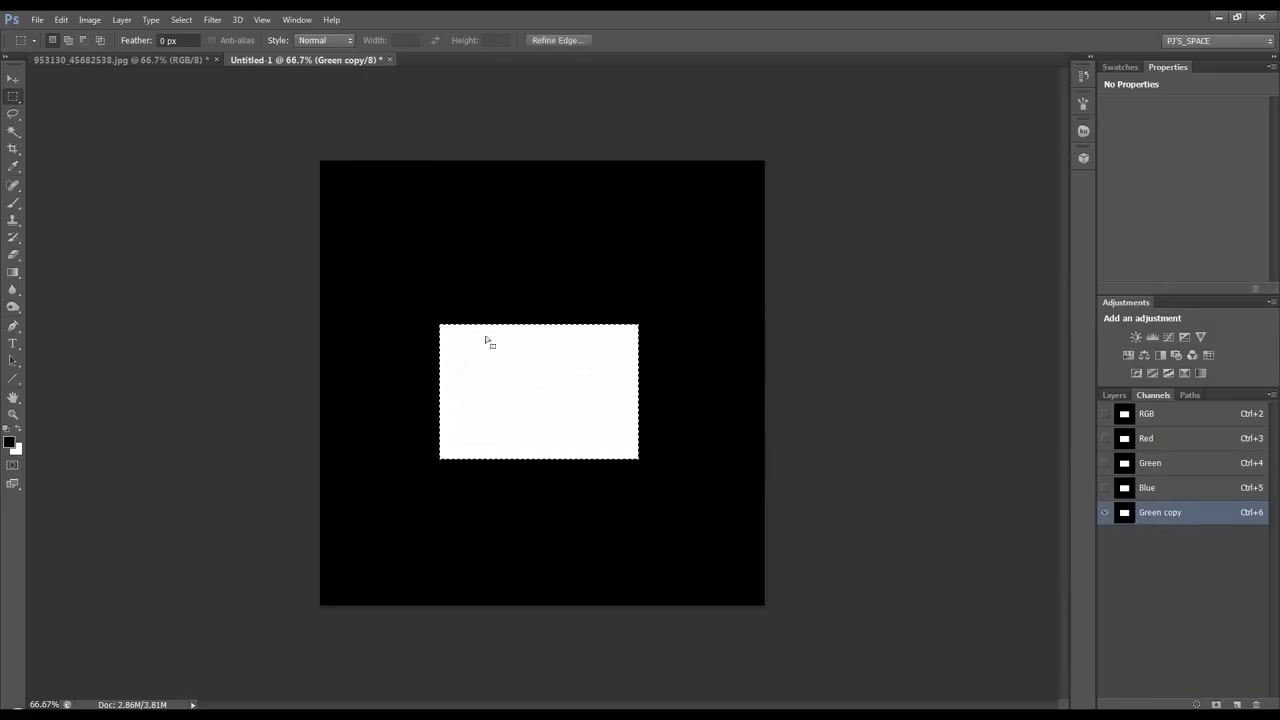
pyautogui.click(520, 350)
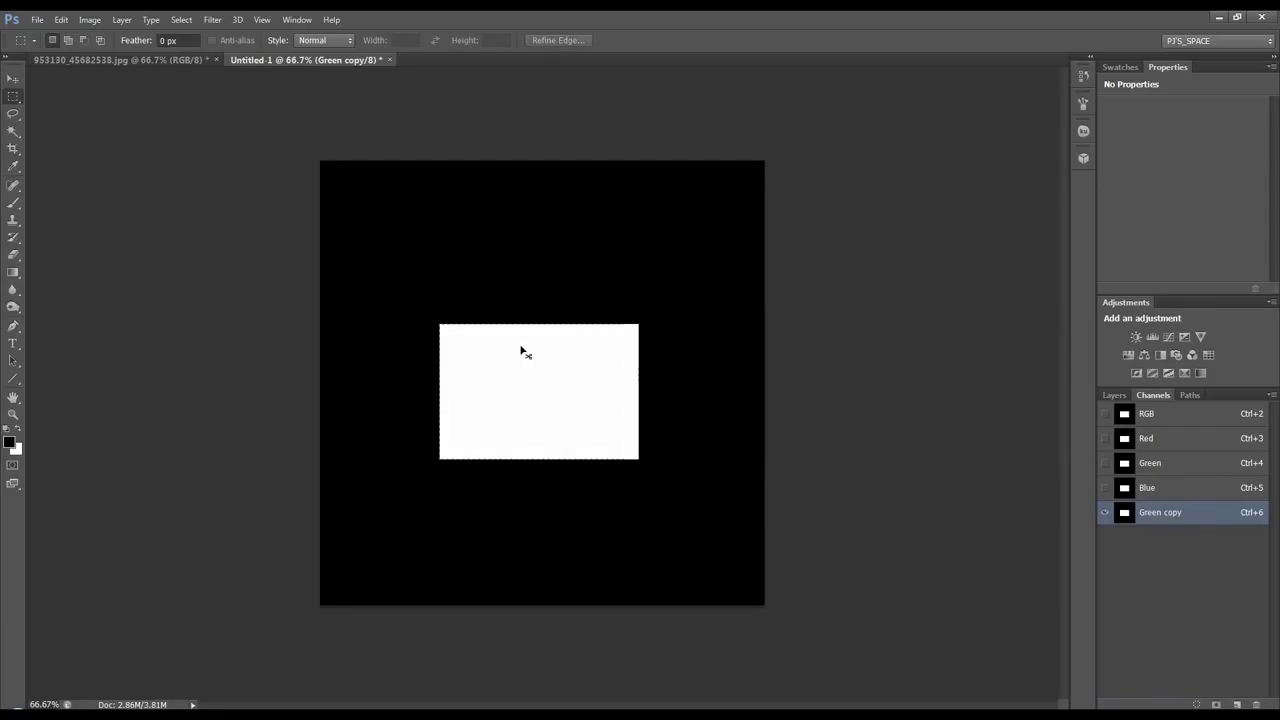
# Make four elliptical selections around the white rectangle in the Green copy channel and fill them with white
pyautogui.rightClick(14, 96)
pyautogui.click(69, 108)
pyautogui.moveTo(390, 222); pyautogui.dragTo(424, 248)
pyautogui.moveTo(578, 256); pyautogui.dragTo(607, 292)
pyautogui.moveTo(405, 494); pyautogui.dragTo(436, 542)
pyautogui.moveTo(585, 508); pyautogui.dragTo(645, 532)
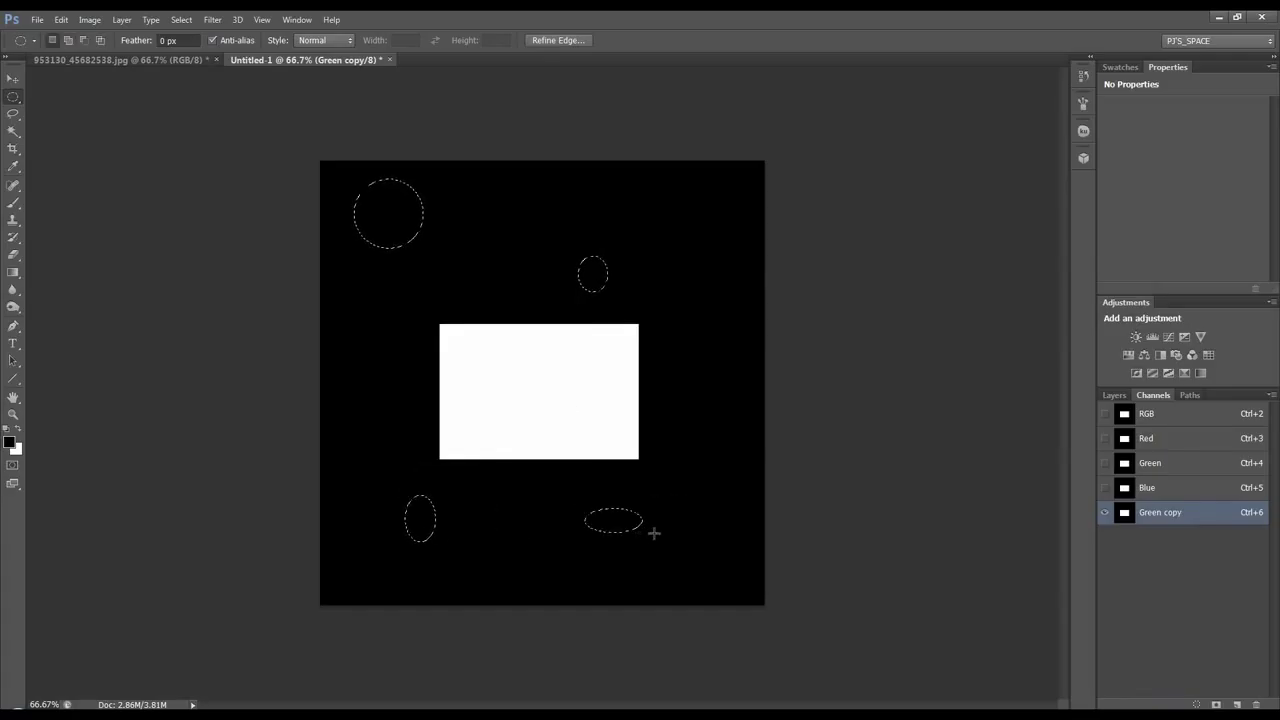
pyautogui.hotkey('ctrl', 'BackSpace')
pyautogui.hotkey('ctrl', 'd')
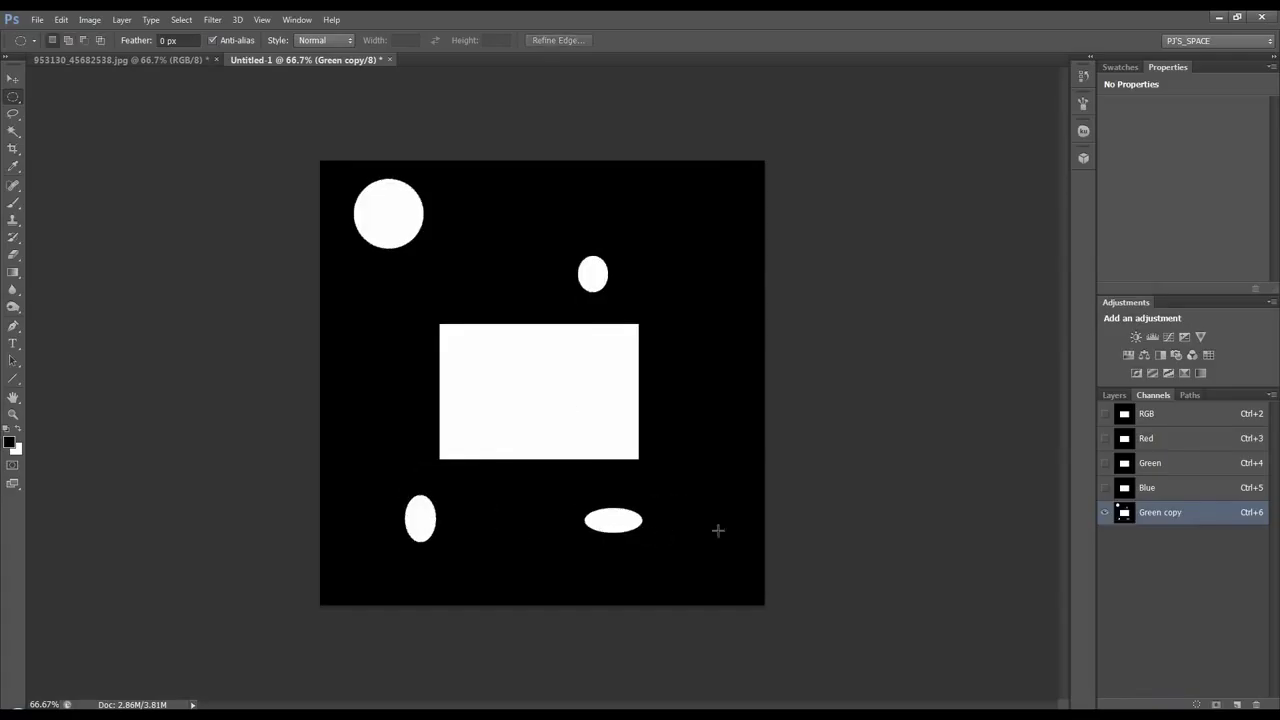
# Load the Green copy channel as a selection, clear it, and close Untitled-1 without saving
pyautogui.keyDown('ctrl'); pyautogui.click(1133, 515); pyautogui.keyUp('ctrl')
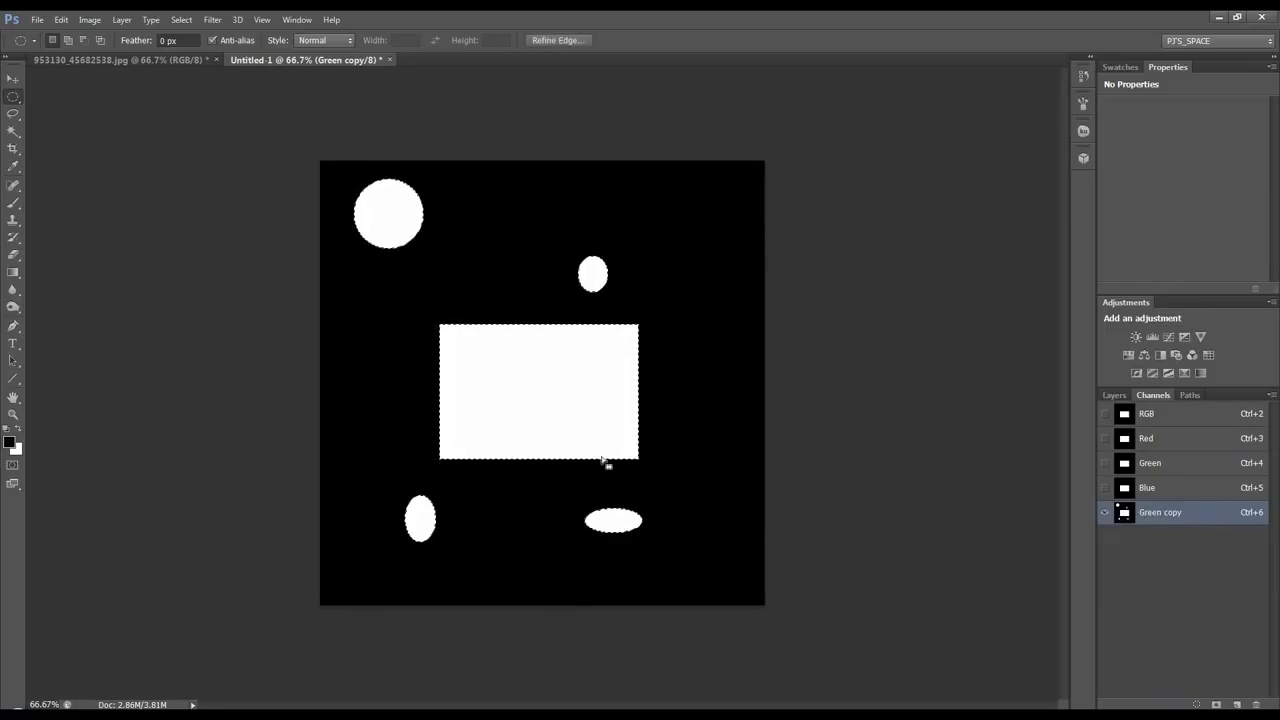
pyautogui.click(578, 414)
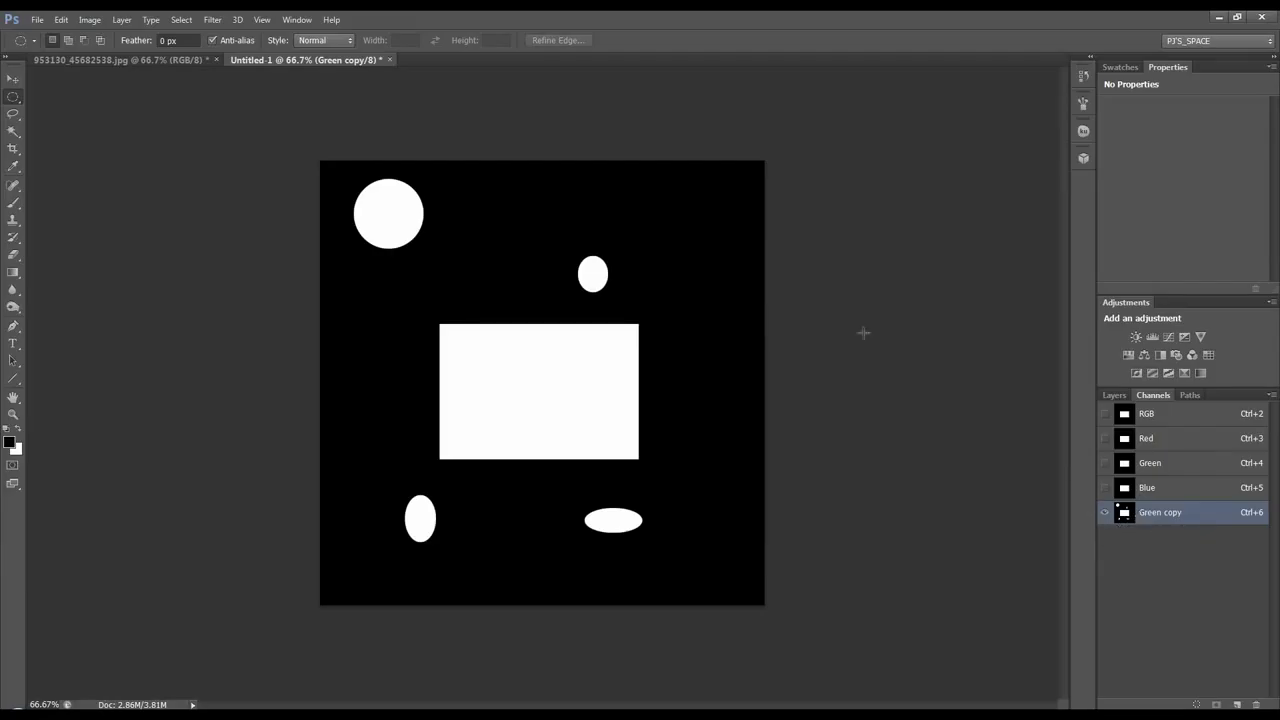
pyautogui.click(390, 60)
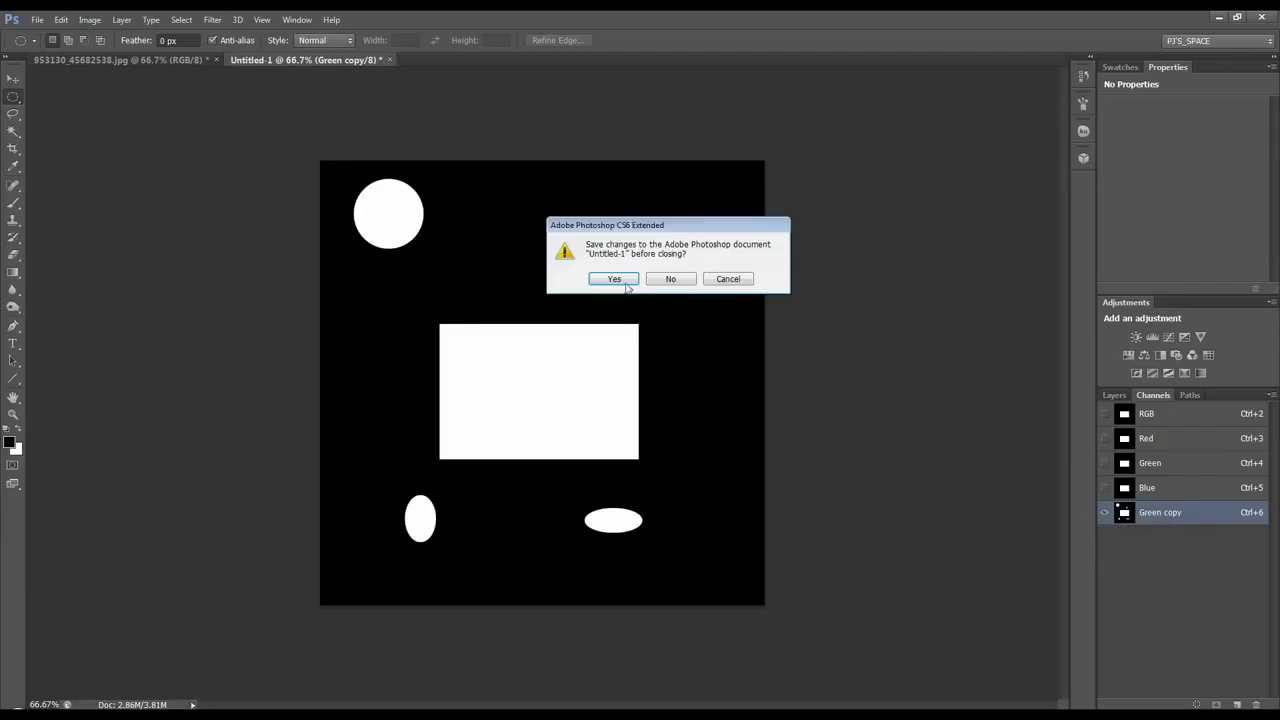
pyautogui.click(669, 279)
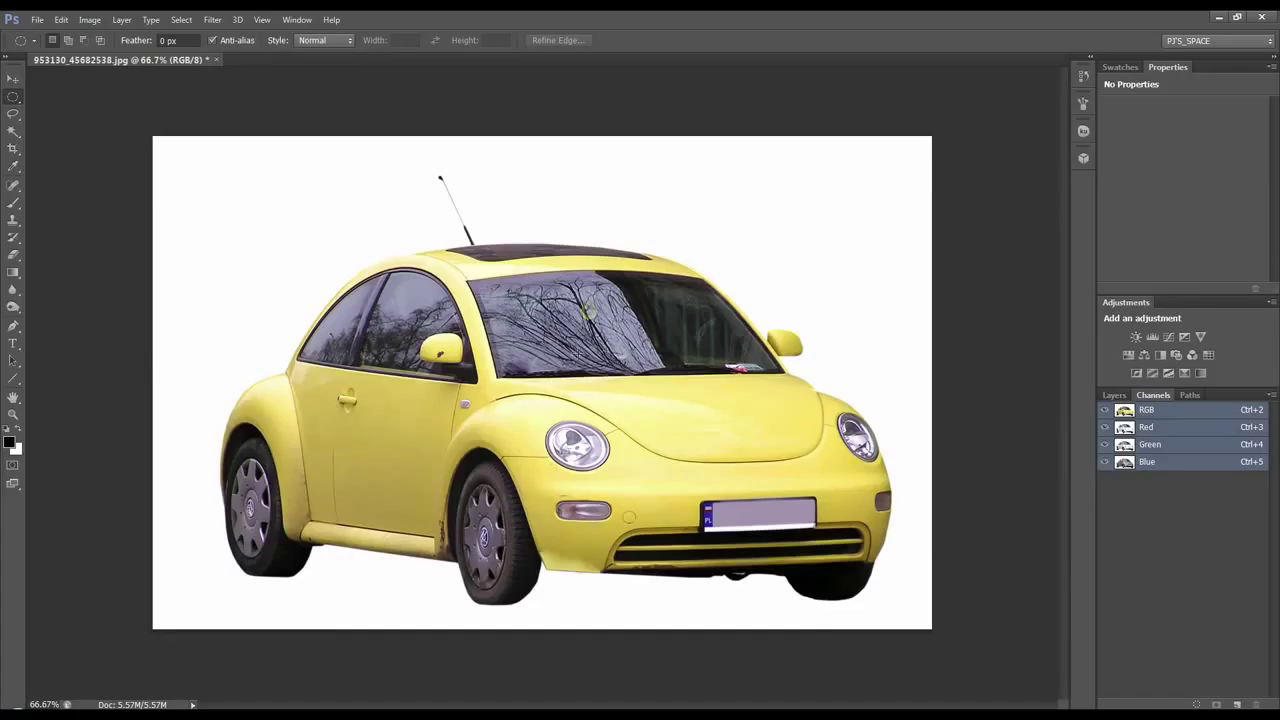
# Try a Hue/Saturation adjustment layer limited to Yellows on the car photo, then delete the adjustment layer
pyautogui.click(1114, 395)
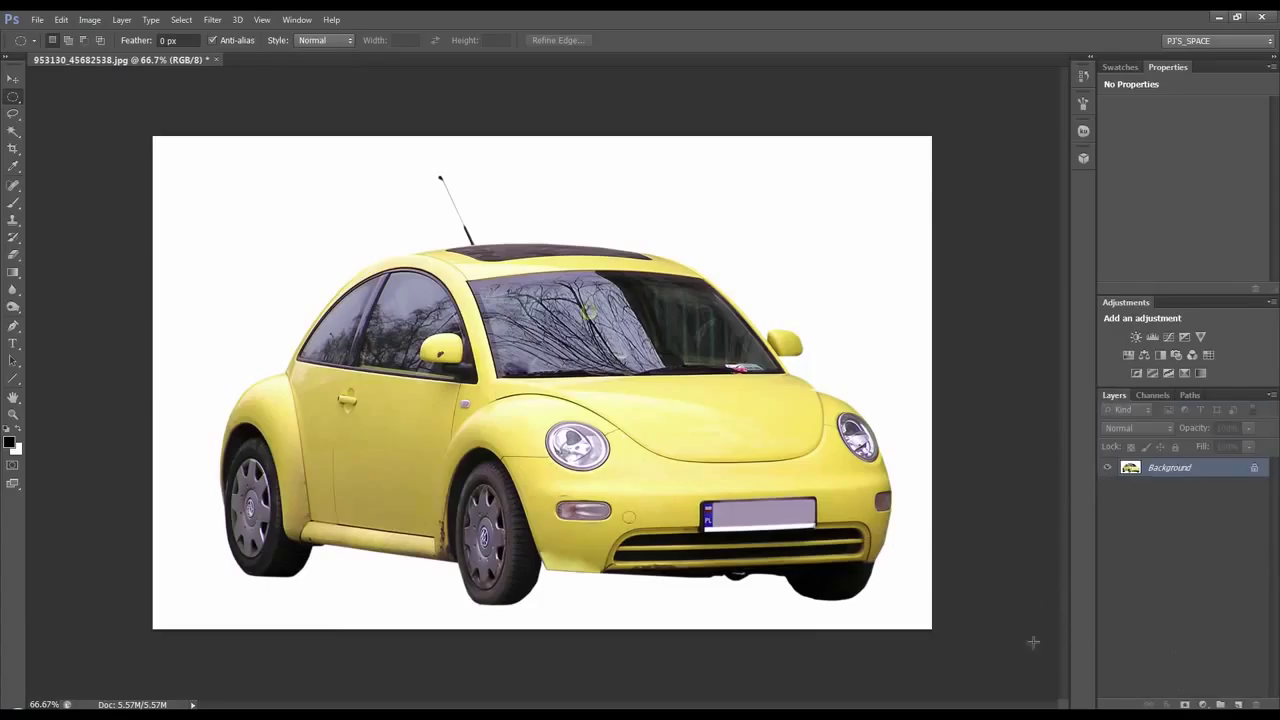
pyautogui.click(1203, 704)
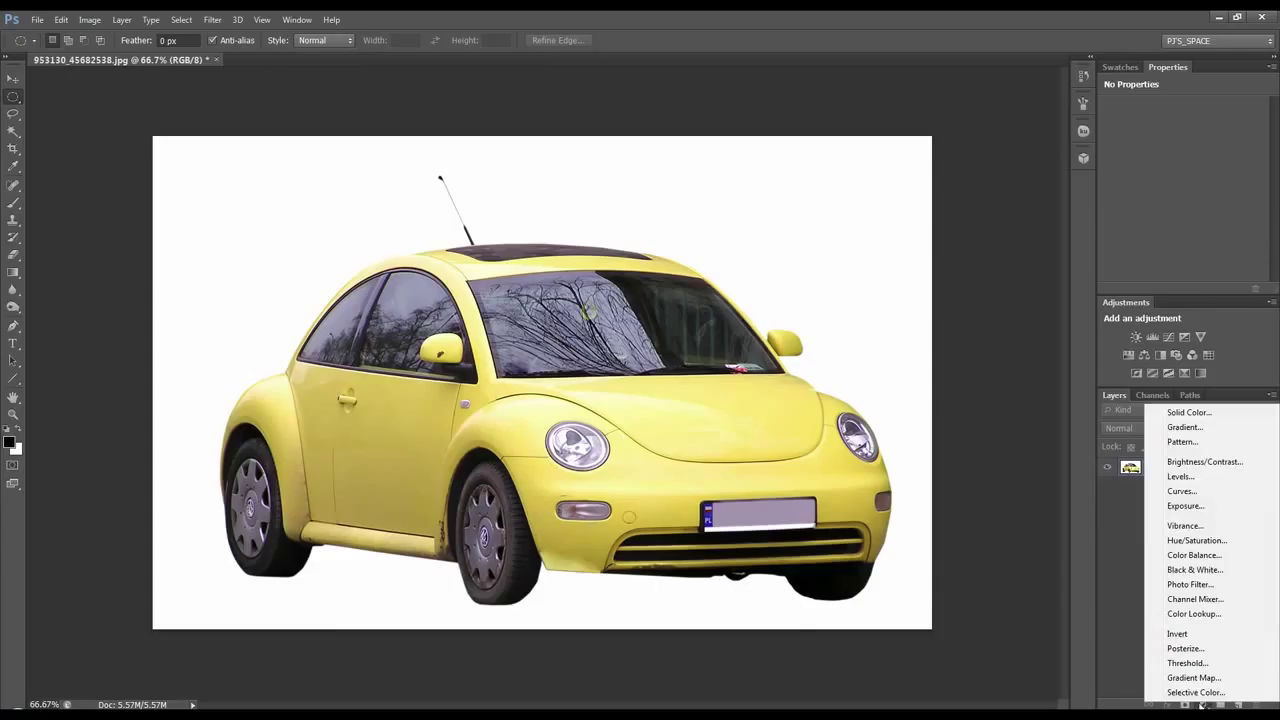
pyautogui.click(1198, 541)
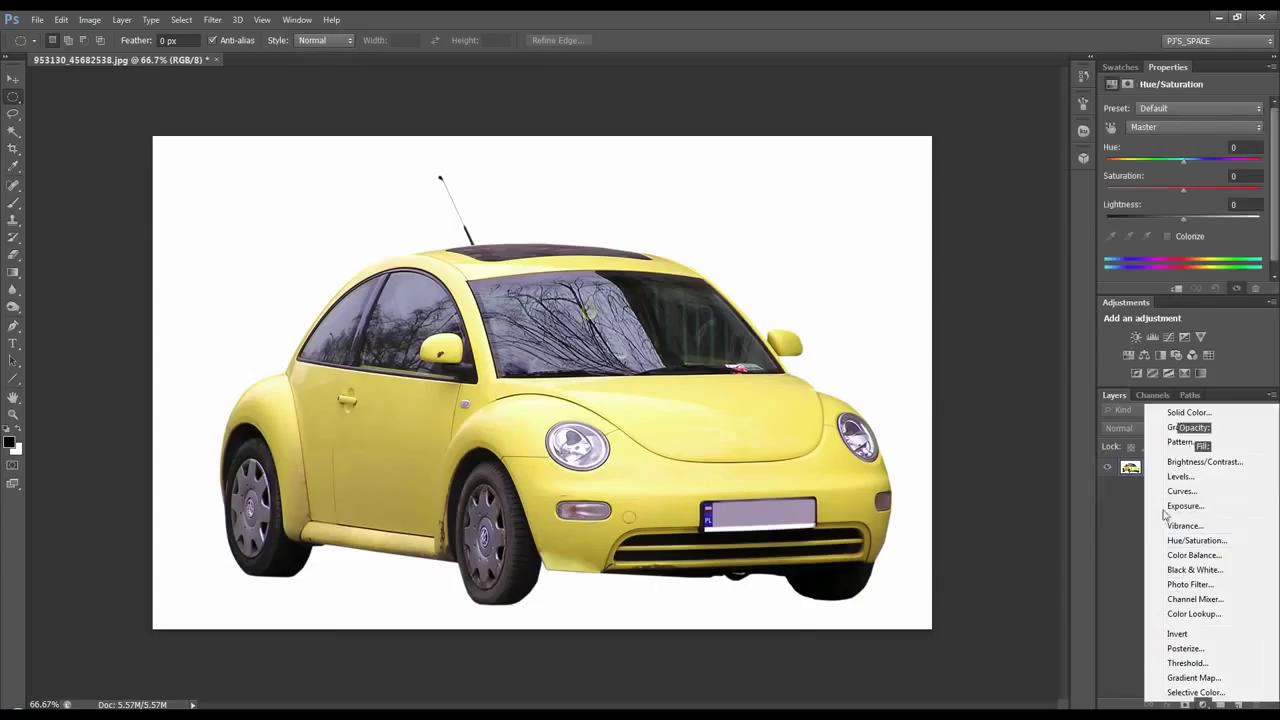
pyautogui.click(1159, 131)
pyautogui.click(1150, 164)
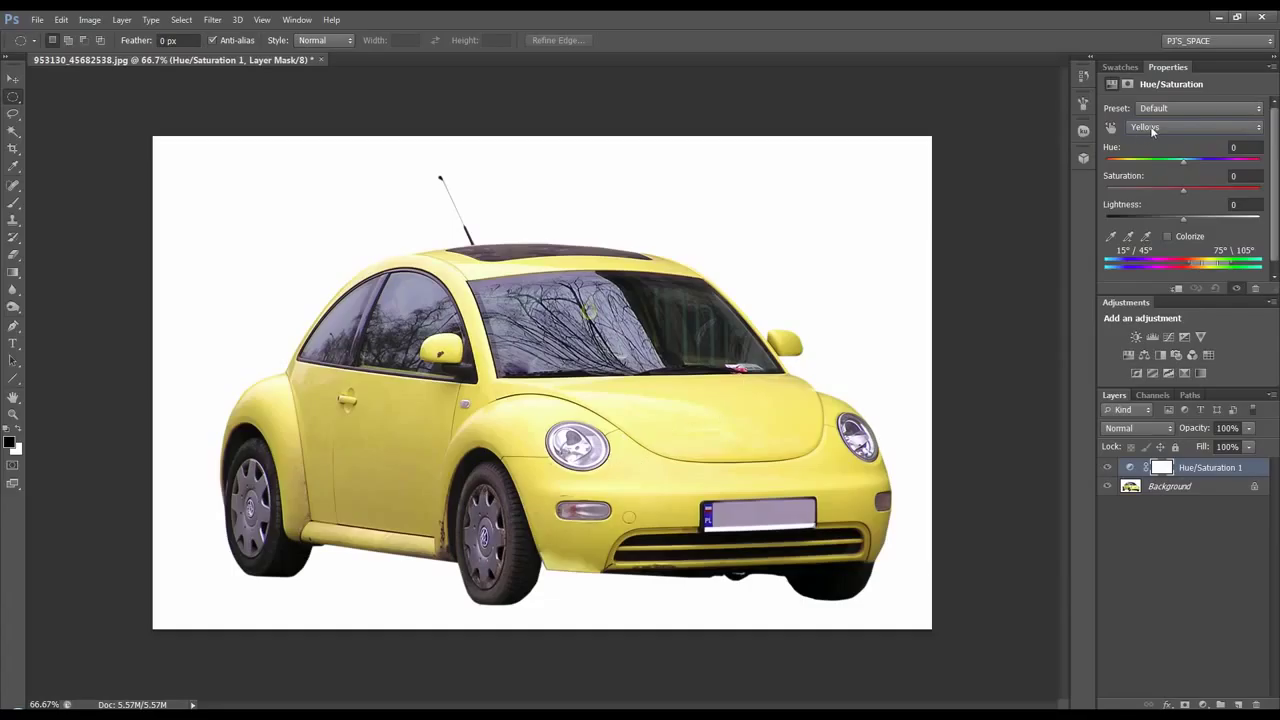
pyautogui.moveTo(1182, 161)
pyautogui.mouseDown()
pyautogui.moveTo(1235, 163)
pyautogui.moveTo(1145, 167)
pyautogui.moveTo(1258, 172)
pyautogui.moveTo(1177, 168)
pyautogui.mouseUp()
pyautogui.click(1130, 467)
pyautogui.moveTo(1130, 467); pyautogui.dragTo(1238, 704)
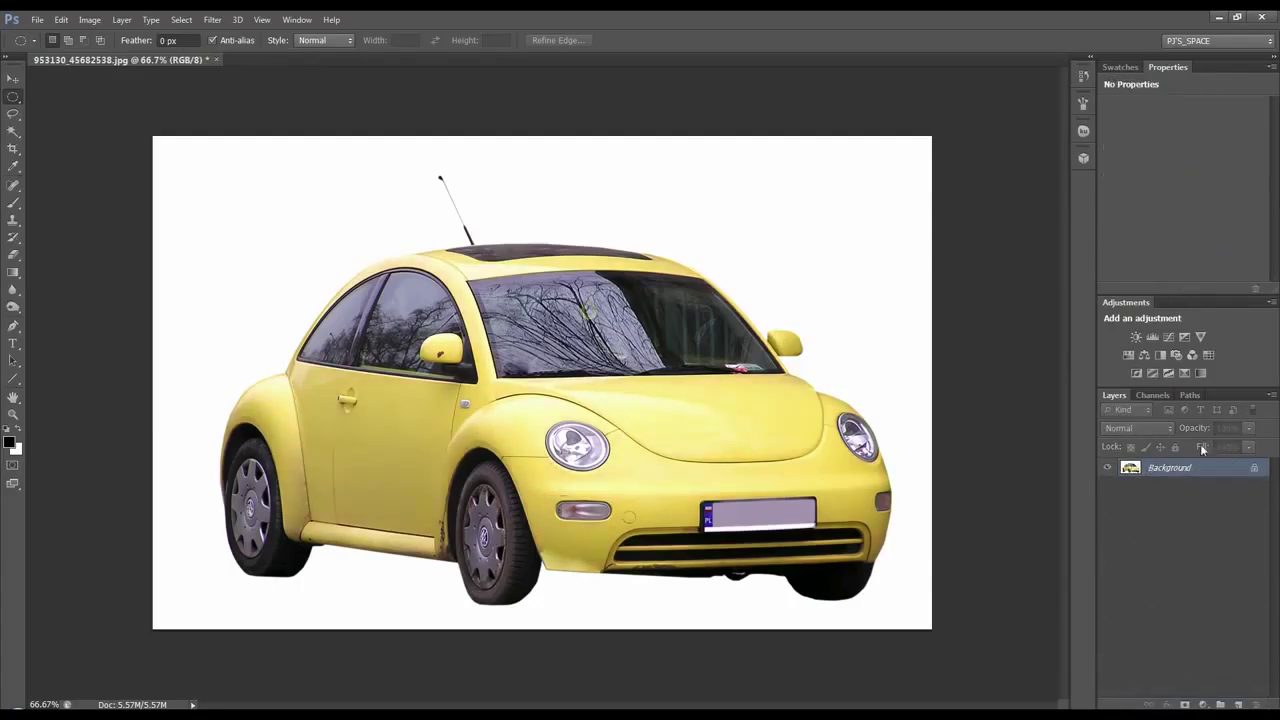
# Compare the car photo's Red, Green and Blue channels individually with the RGB composite
pyautogui.click(1152, 395)
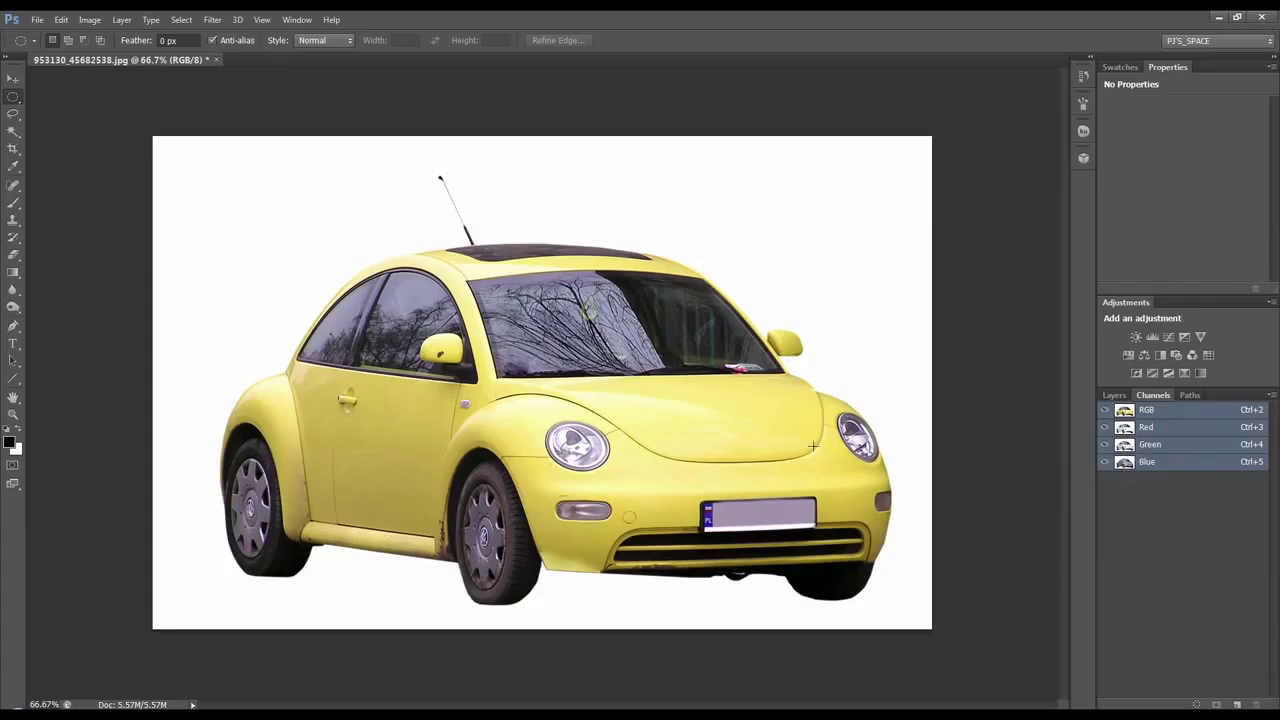
pyautogui.click(1153, 463)
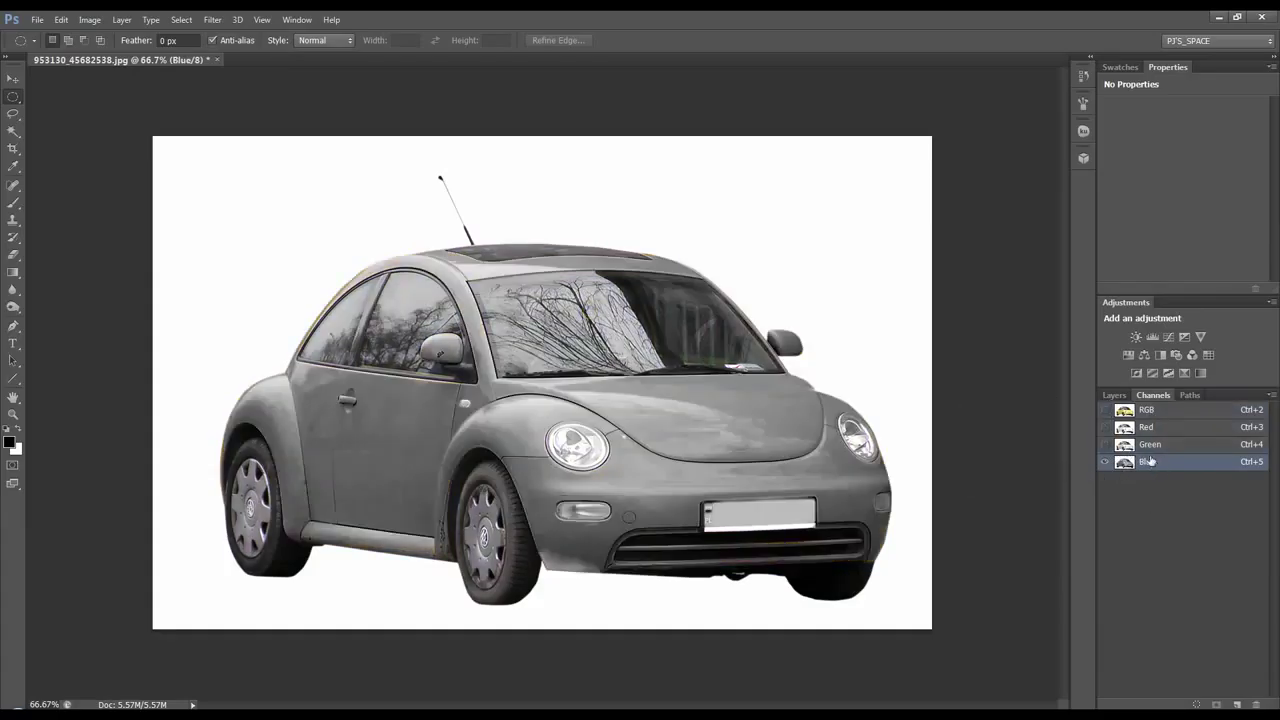
pyautogui.click(1147, 428)
pyautogui.click(1150, 446)
pyautogui.click(1152, 463)
pyautogui.click(1148, 429)
pyautogui.click(1148, 412)
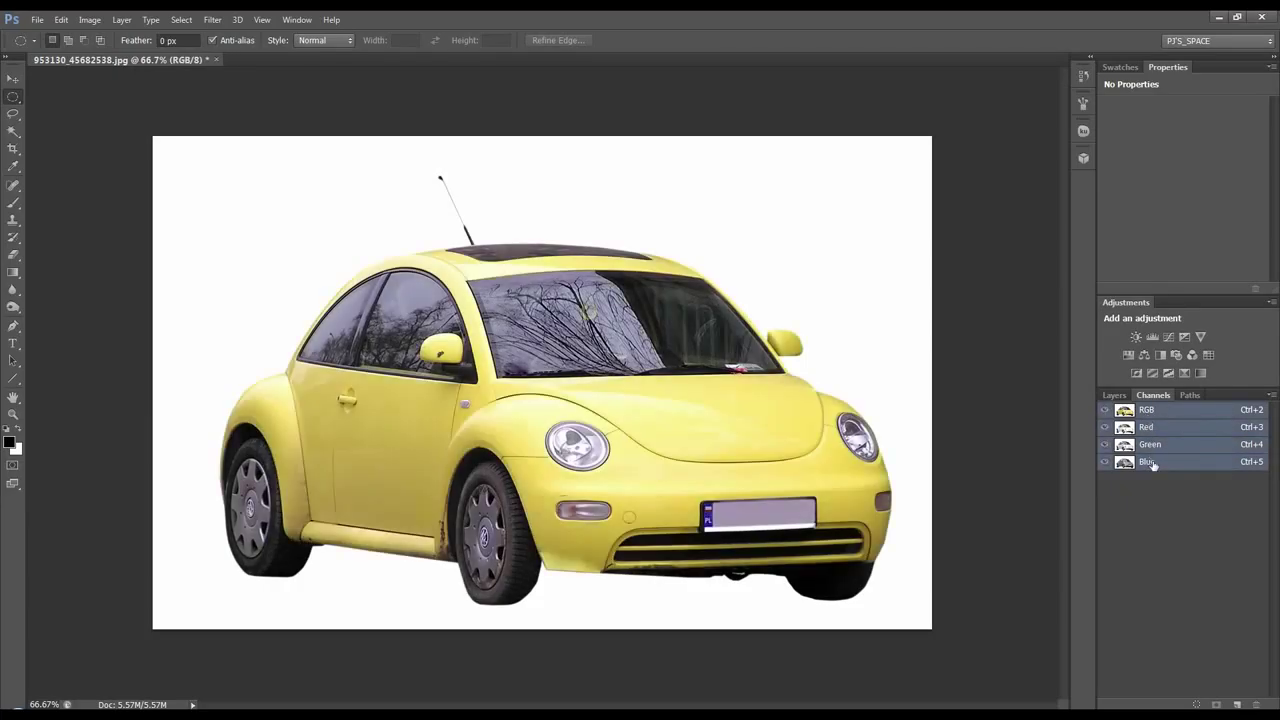
pyautogui.click(1152, 463)
pyautogui.click(1150, 445)
pyautogui.click(1148, 428)
pyautogui.click(1148, 410)
pyautogui.click(1150, 462)
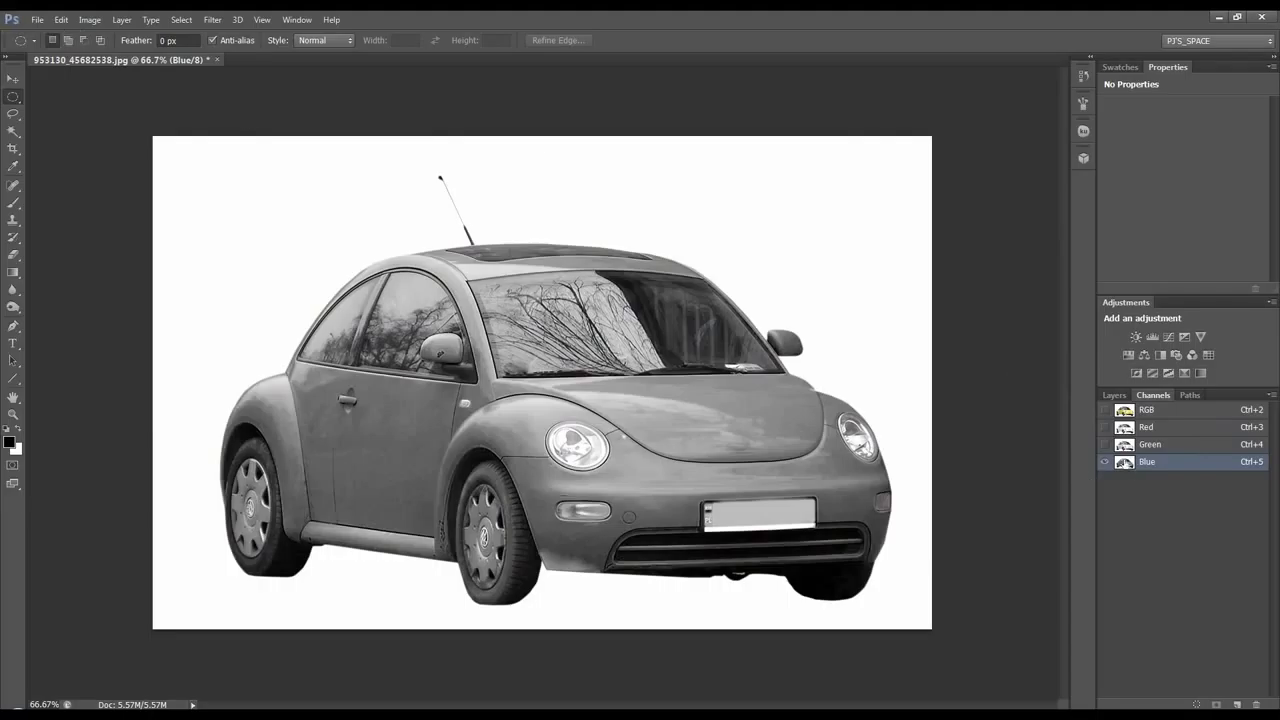
pyautogui.click(1160, 412)
# Try a Calculations blend of the Background's Gray channel with its Blue channel, using Color Burn
pyautogui.click(89, 26)
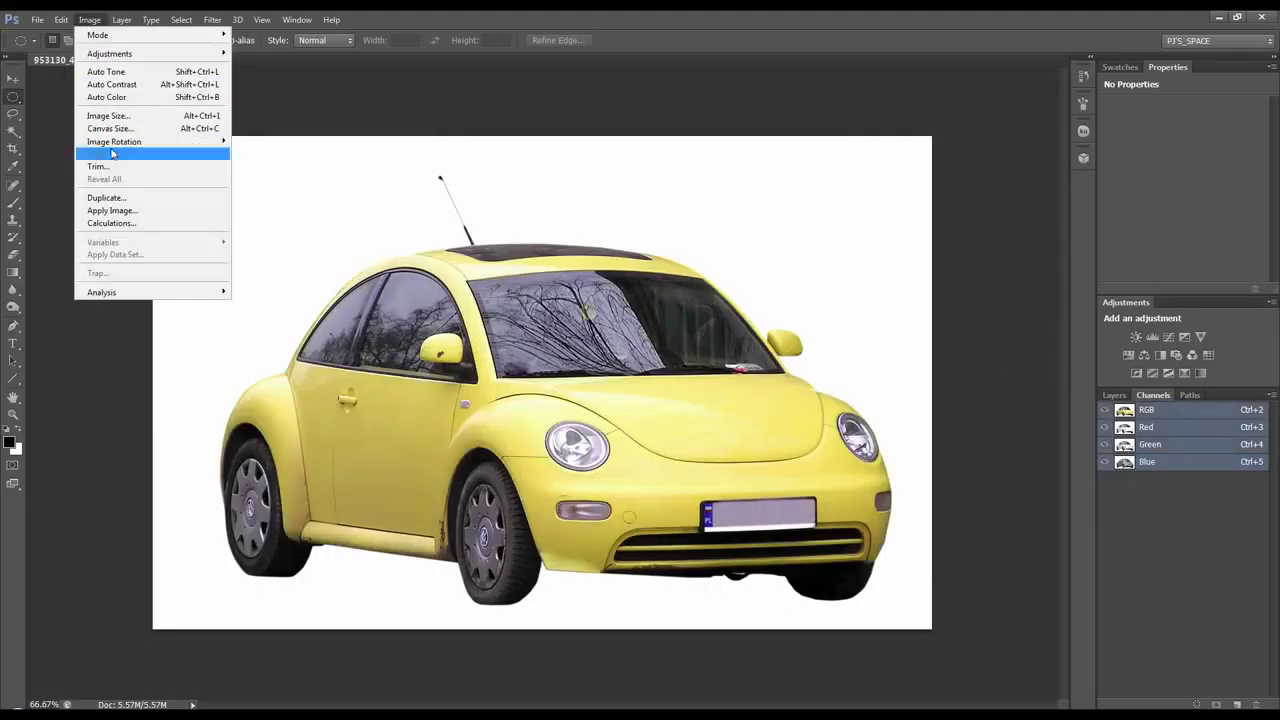
pyautogui.click(110, 226)
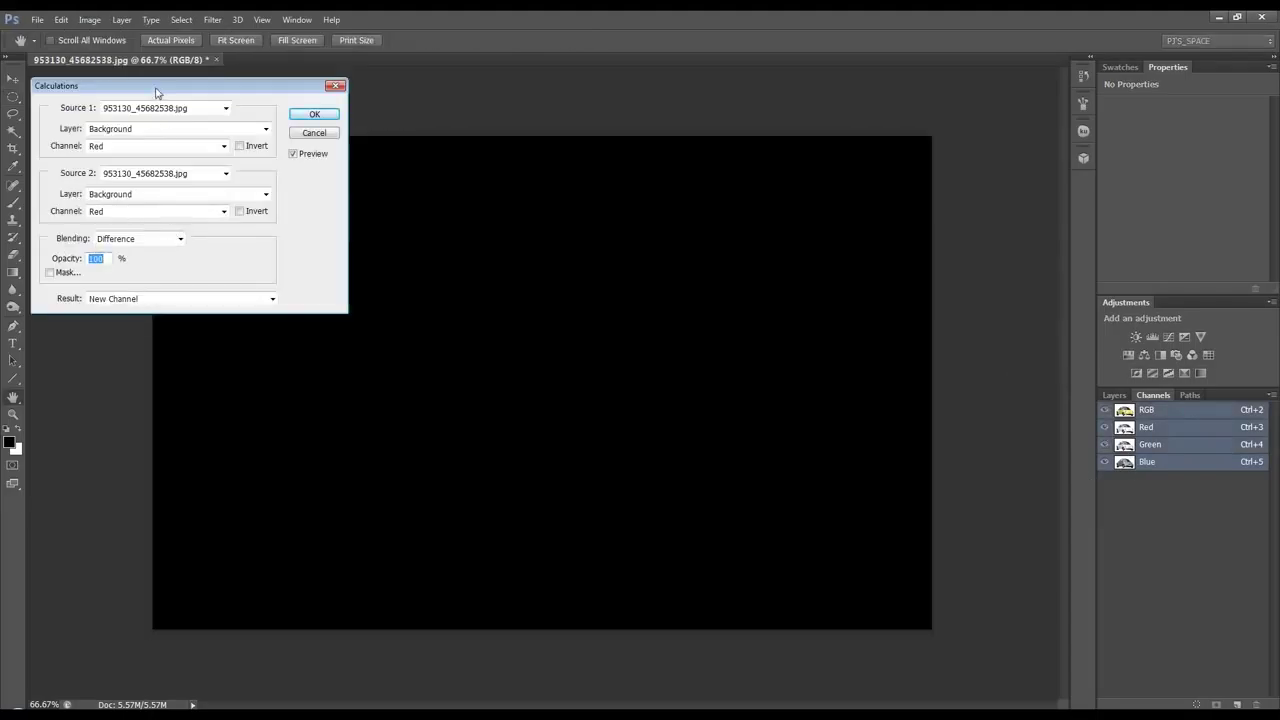
pyautogui.moveTo(156, 94); pyautogui.dragTo(158, 78)
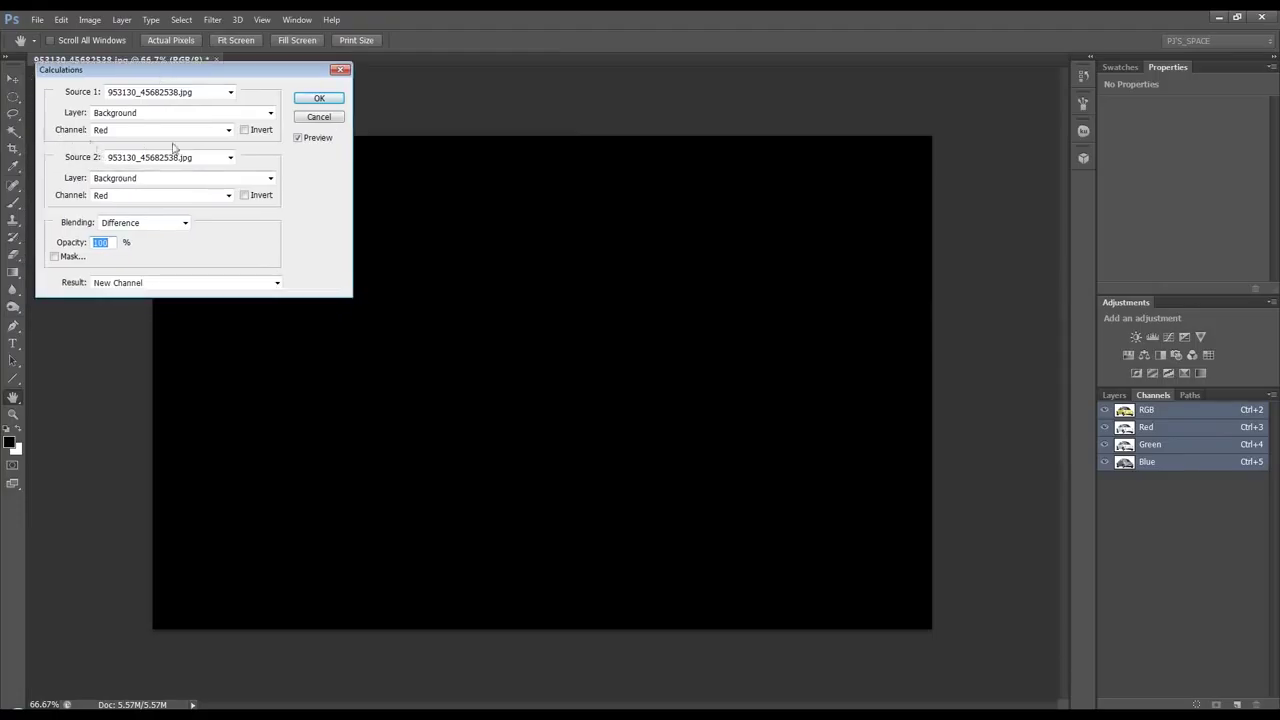
pyautogui.click(228, 130)
pyautogui.click(168, 137)
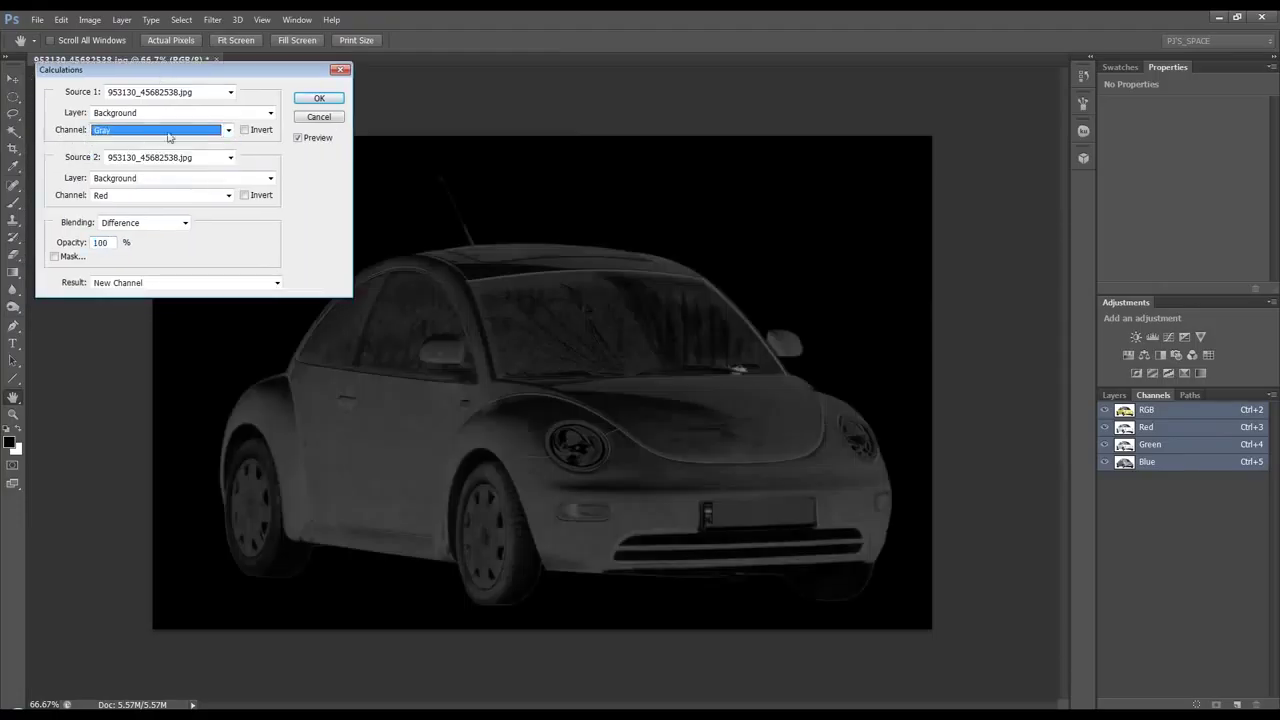
pyautogui.click(120, 223)
pyautogui.click(138, 283)
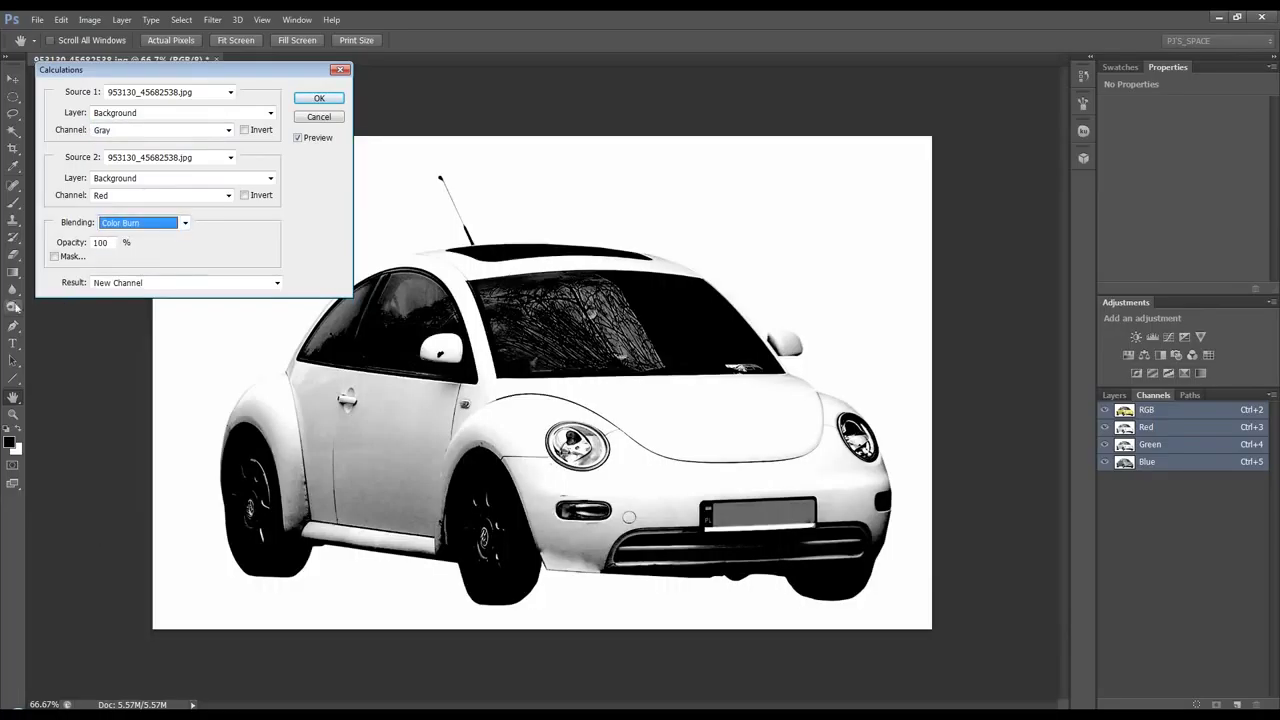
pyautogui.click(189, 197)
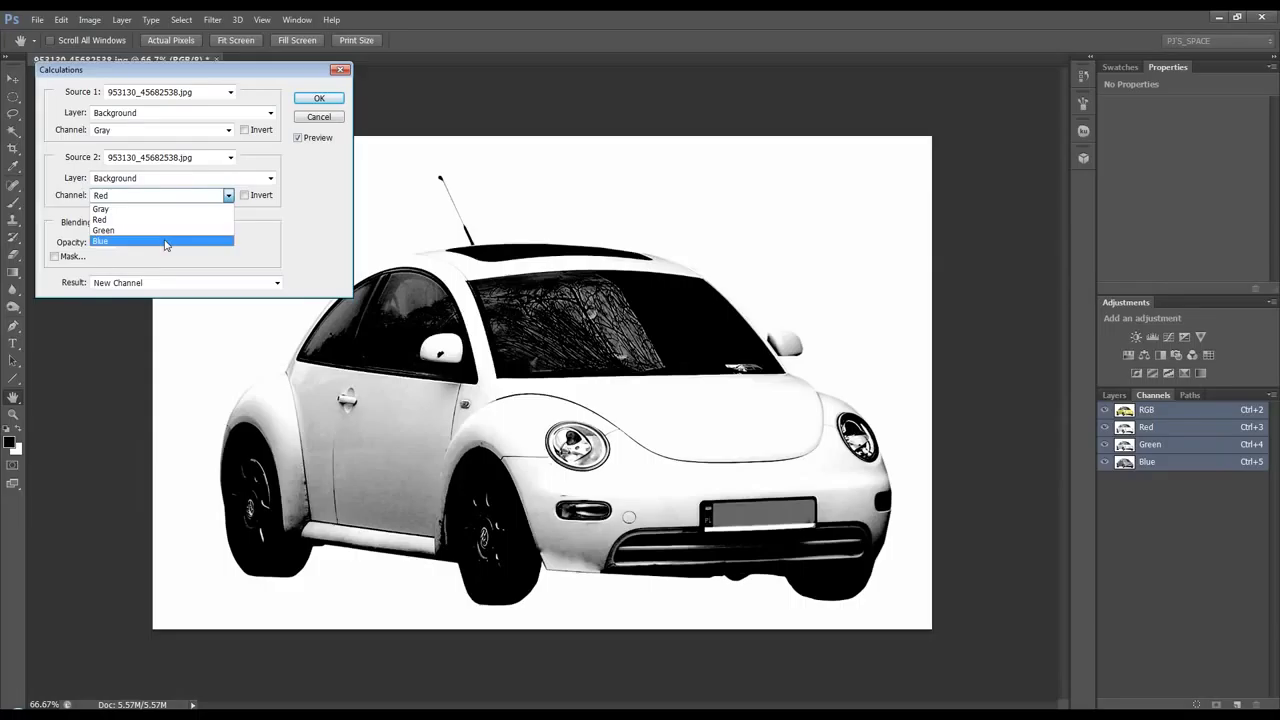
pyautogui.click(166, 242)
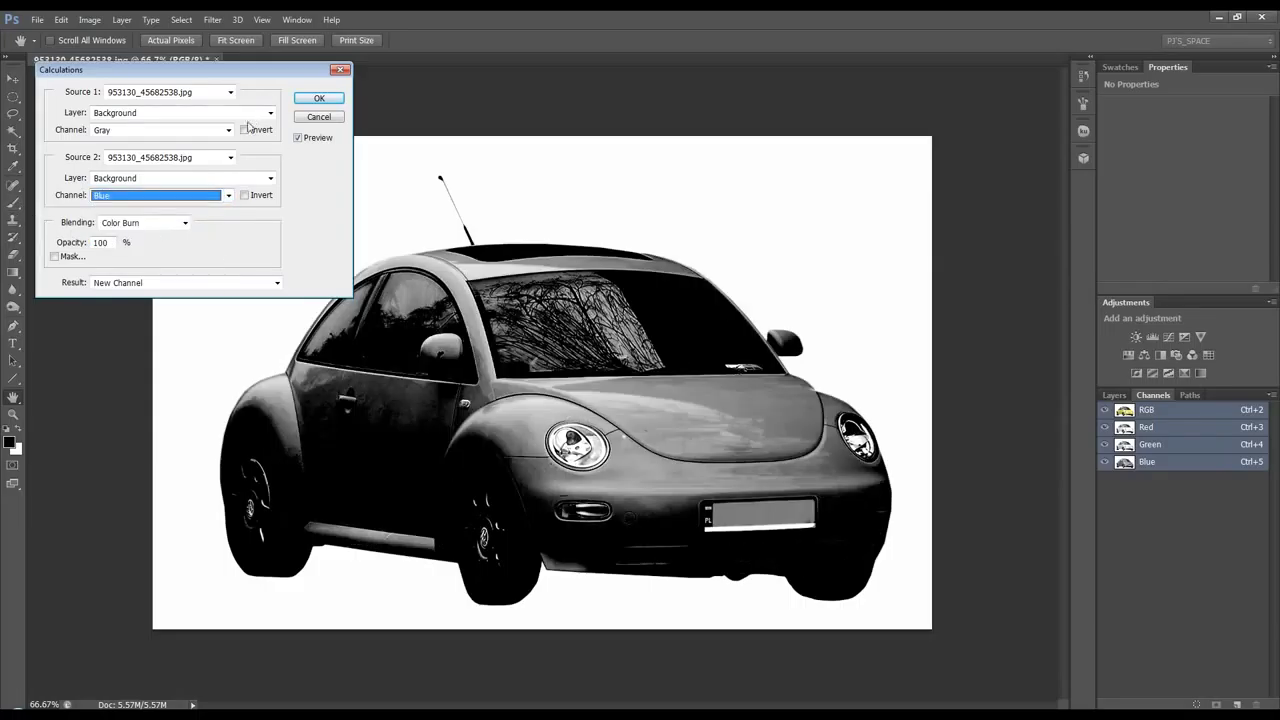
# Try inverting the Gray source and the Blue source in turn, and cancel the calculation
pyautogui.moveTo(250, 72); pyautogui.dragTo(242, 70)
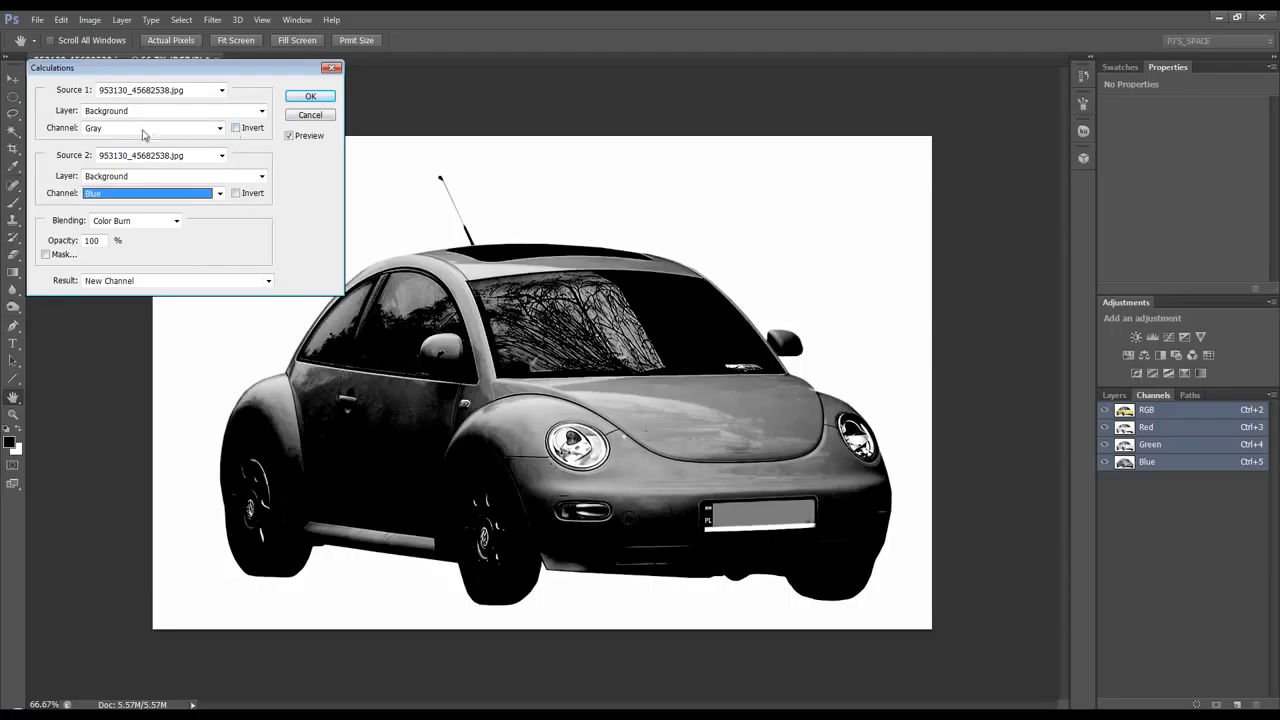
pyautogui.click(236, 128)
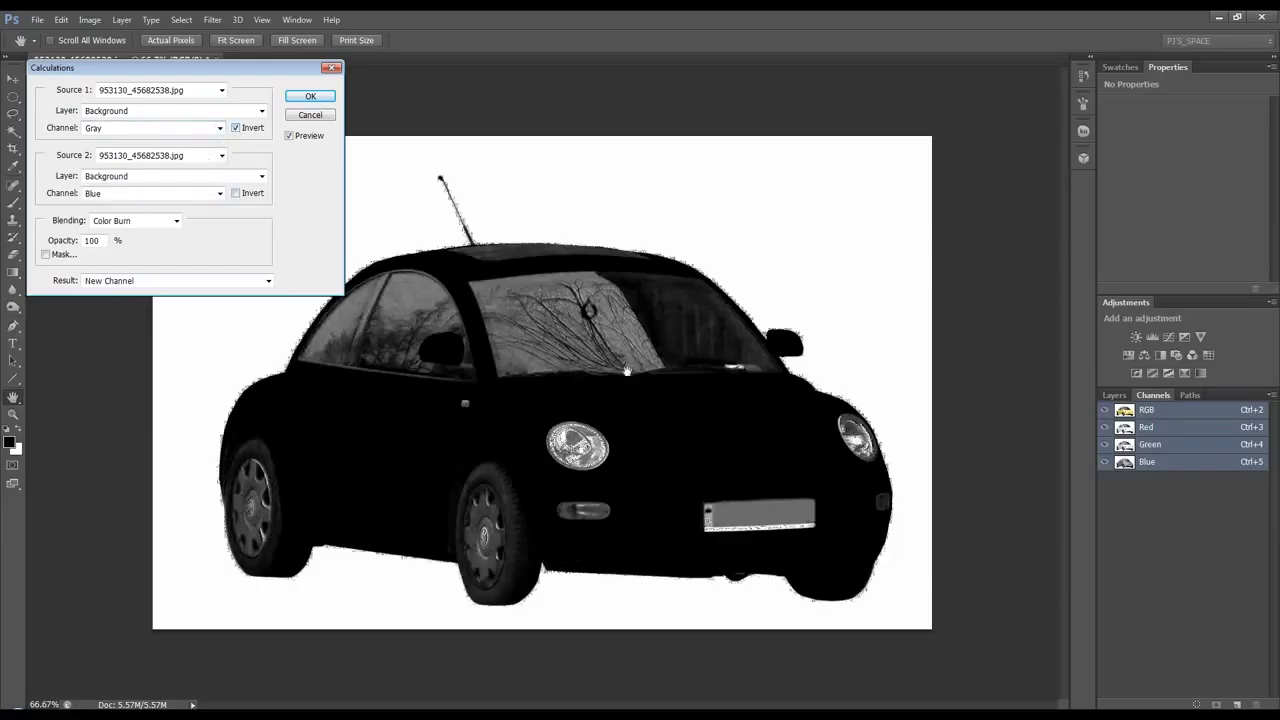
pyautogui.click(236, 128)
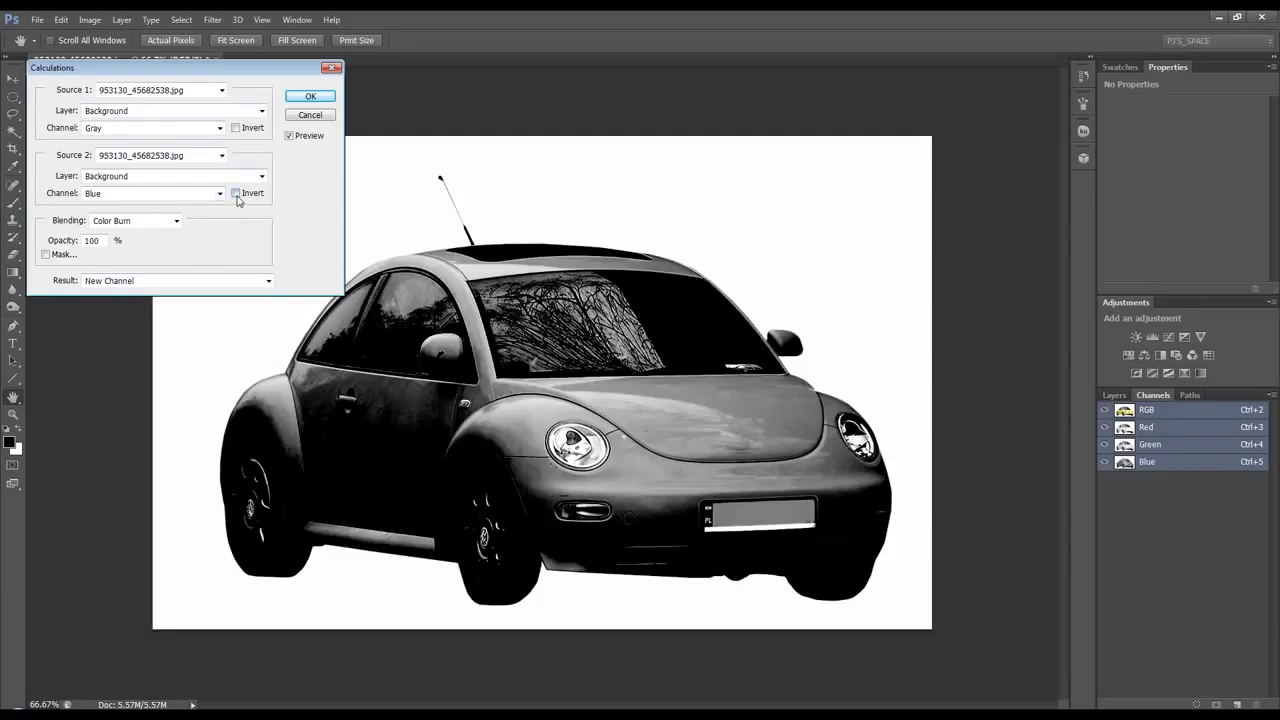
pyautogui.click(236, 194)
pyautogui.click(236, 194)
pyautogui.click(314, 121)
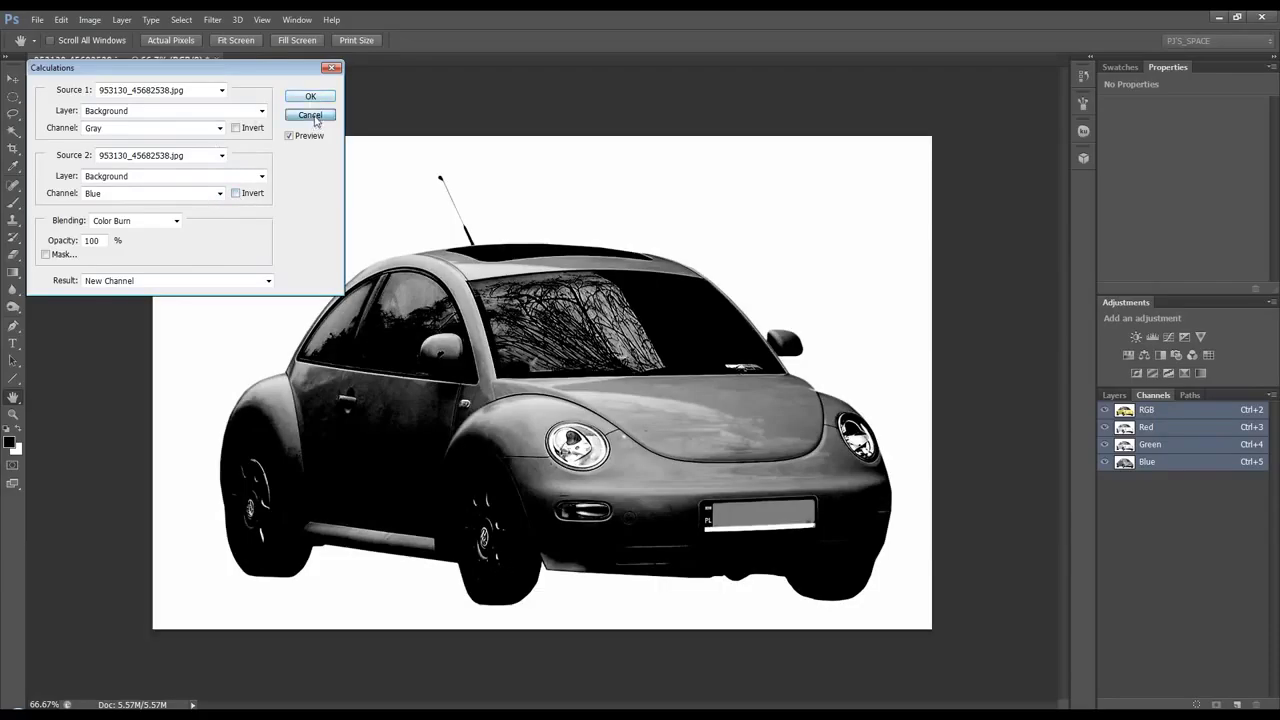
# Duplicate the Blue channel and blend the inverted copy with Alpha 1 through Calculations, using Color Burn into a new channel
pyautogui.click(1150, 461)
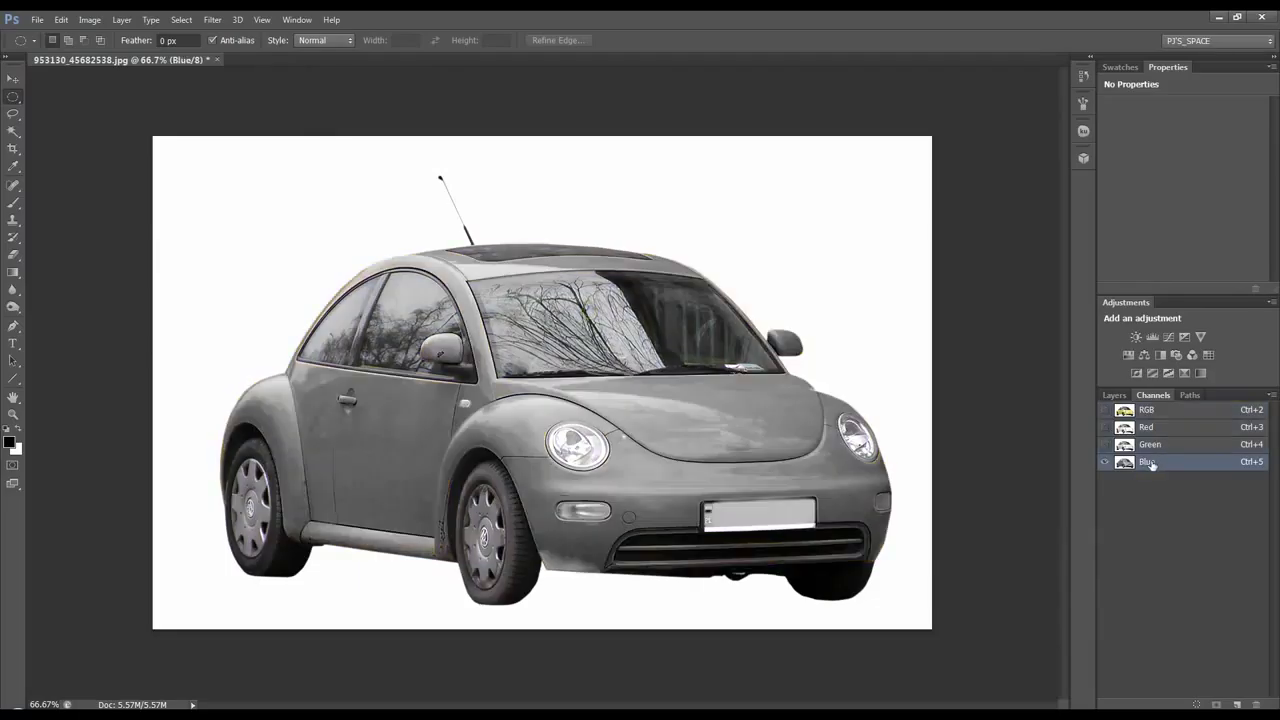
pyautogui.moveTo(1162, 463); pyautogui.dragTo(1237, 704)
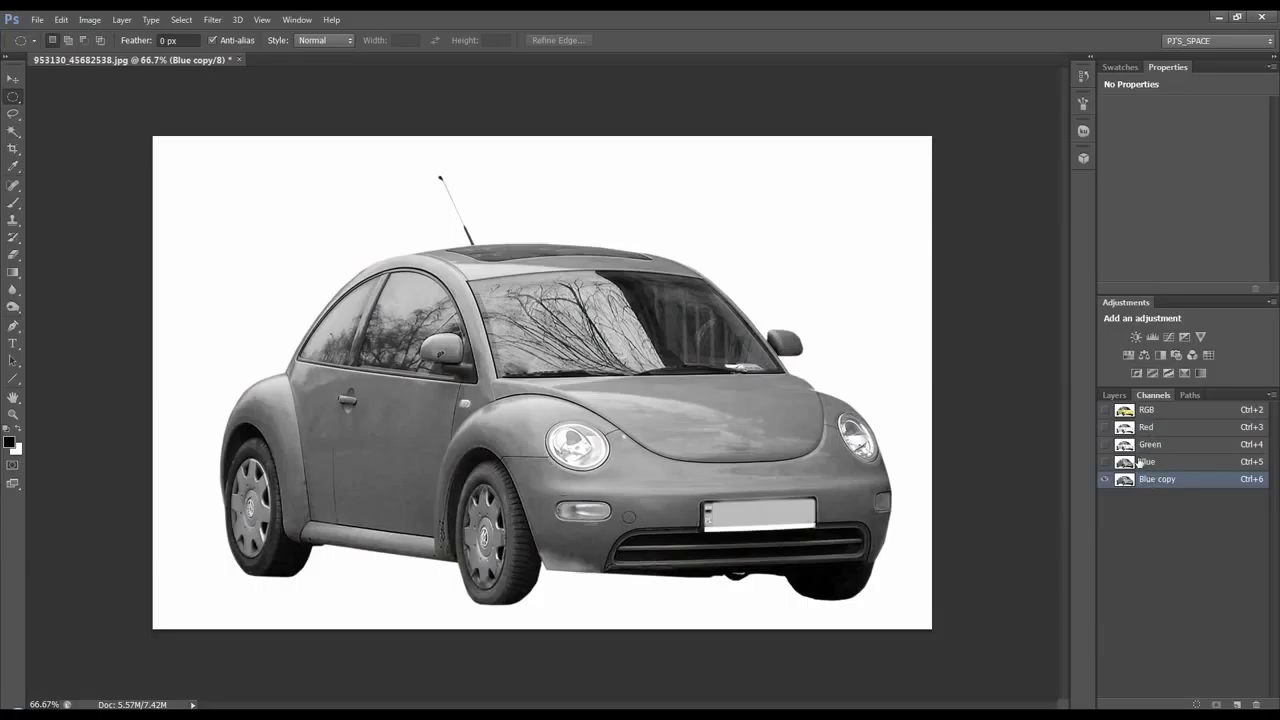
pyautogui.click(89, 19)
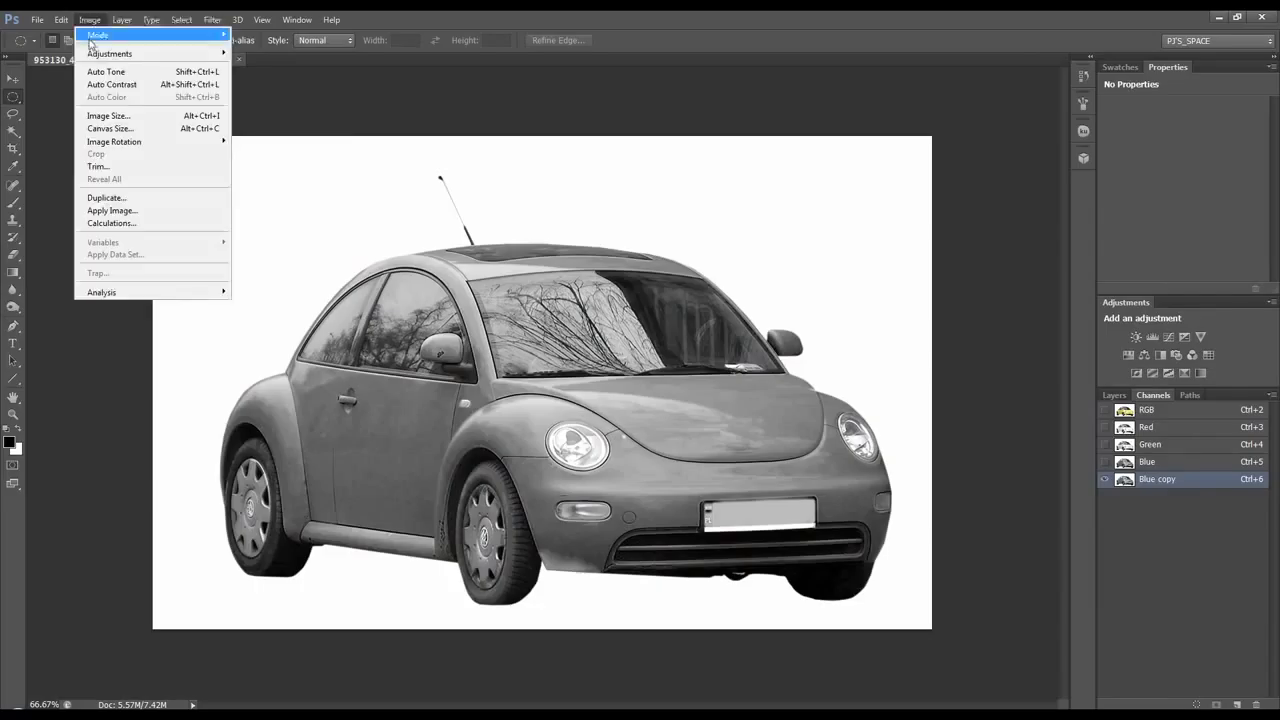
pyautogui.click(112, 223)
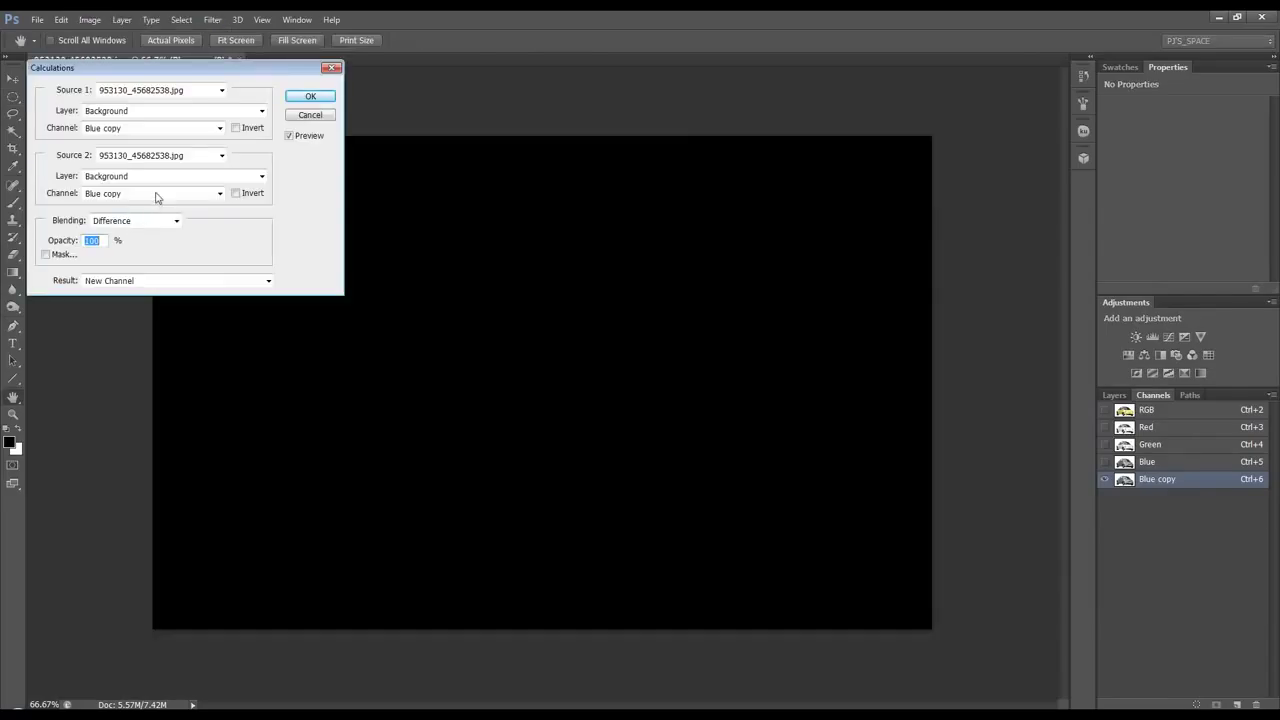
pyautogui.click(150, 128)
pyautogui.click(150, 130)
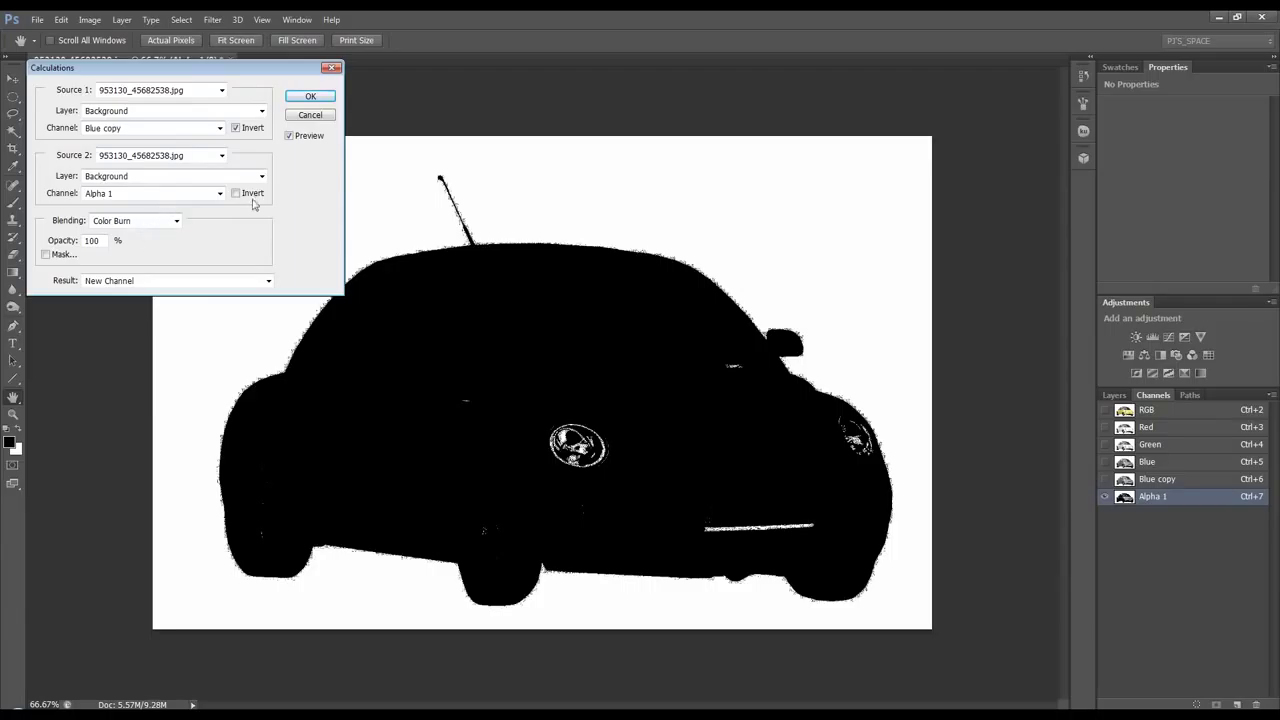
pyautogui.click(294, 100)
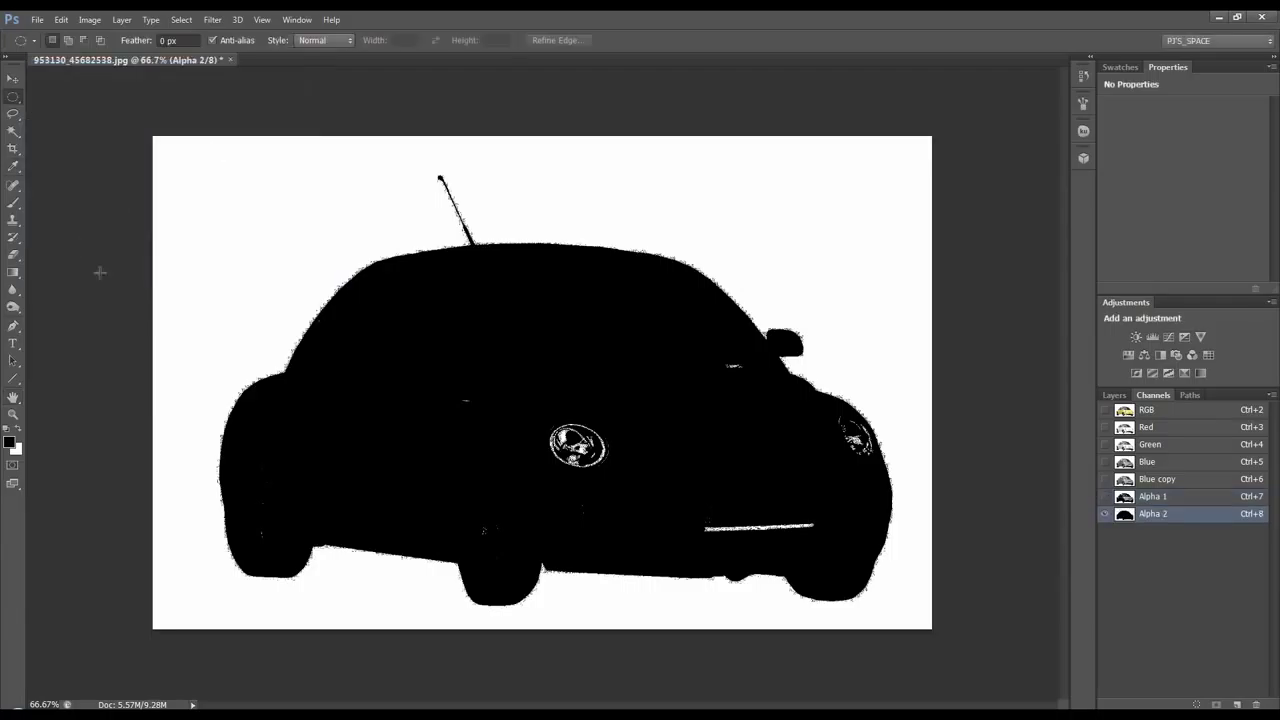
# Invert the Alpha 2 channel and load it as a selection of the car
pyautogui.hotkey('ctrl', 'i')
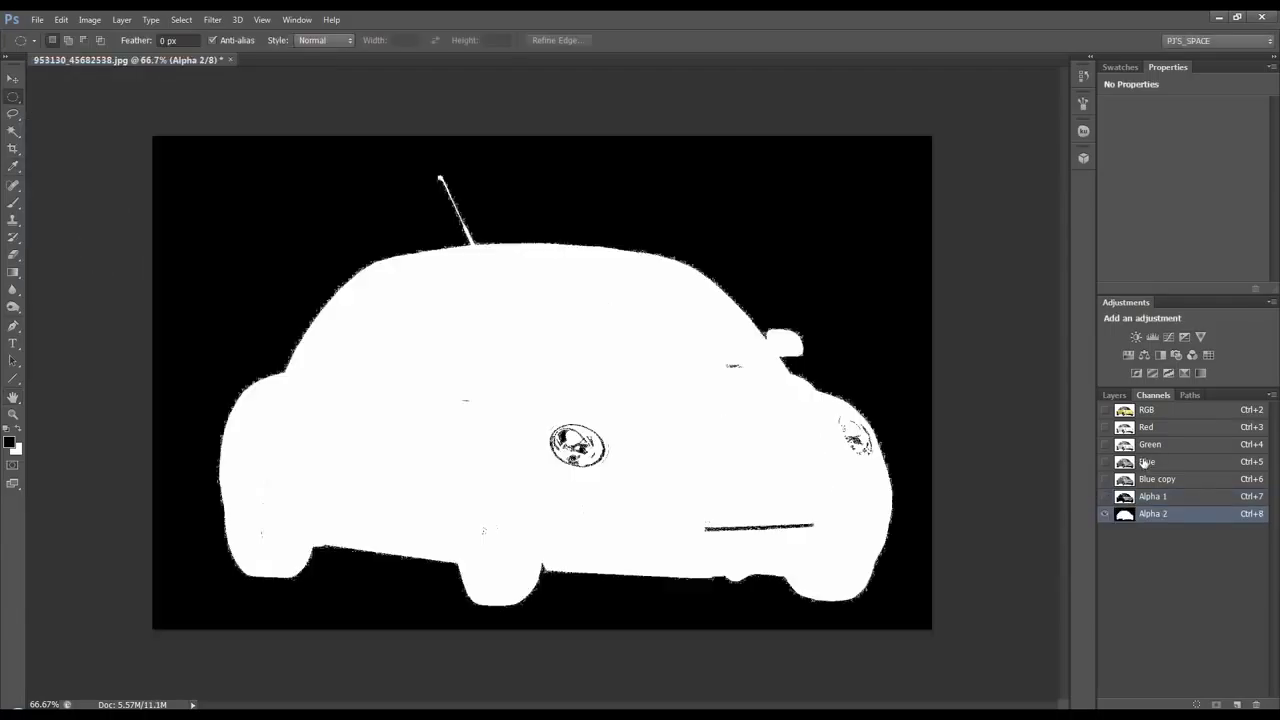
pyautogui.keyDown('ctrl'); pyautogui.click(1125, 517); pyautogui.keyUp('ctrl')
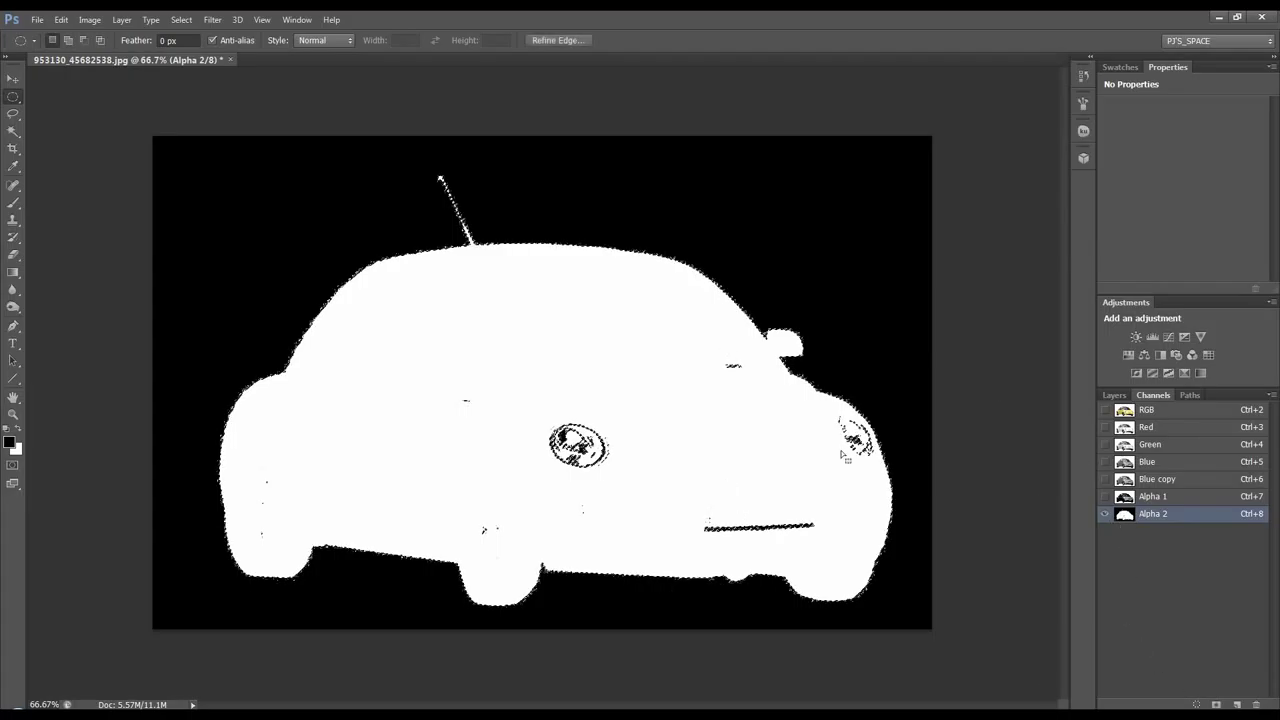
# Try shifting the selected car's hue with a Hue/Saturation adjustment layer on the colour image
pyautogui.click(1114, 395)
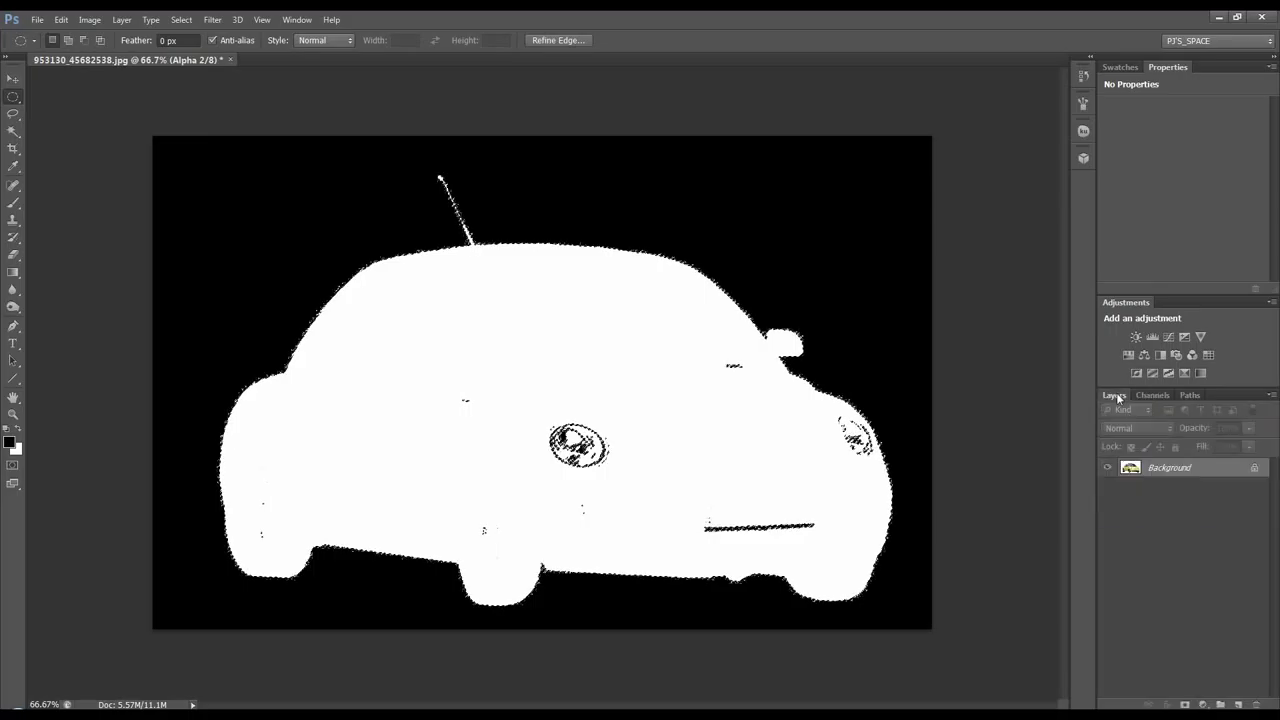
pyautogui.click(1185, 704)
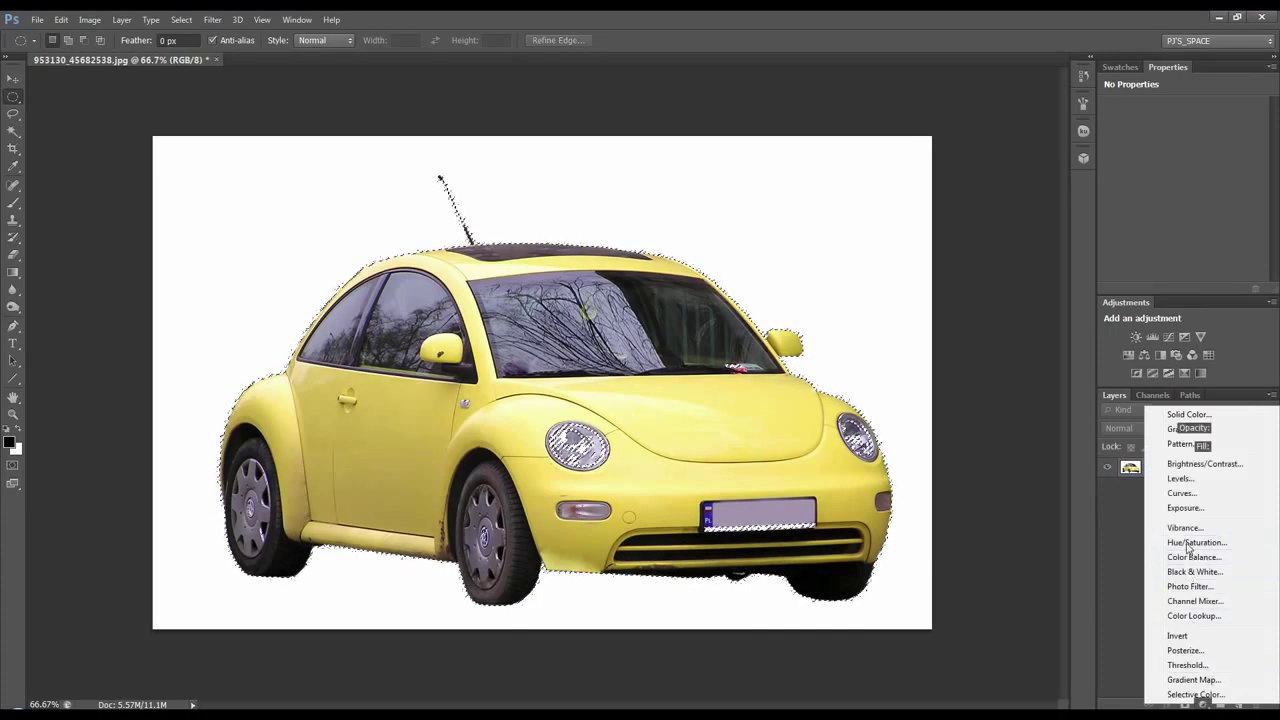
pyautogui.click(1195, 542)
pyautogui.moveTo(1184, 161); pyautogui.dragTo(1136, 174)
# Delete the Hue/Saturation adjustment layer and the added channels, leaving only RGB, Red, Green and Blue
pyautogui.moveTo(1131, 469); pyautogui.dragTo(1256, 704)
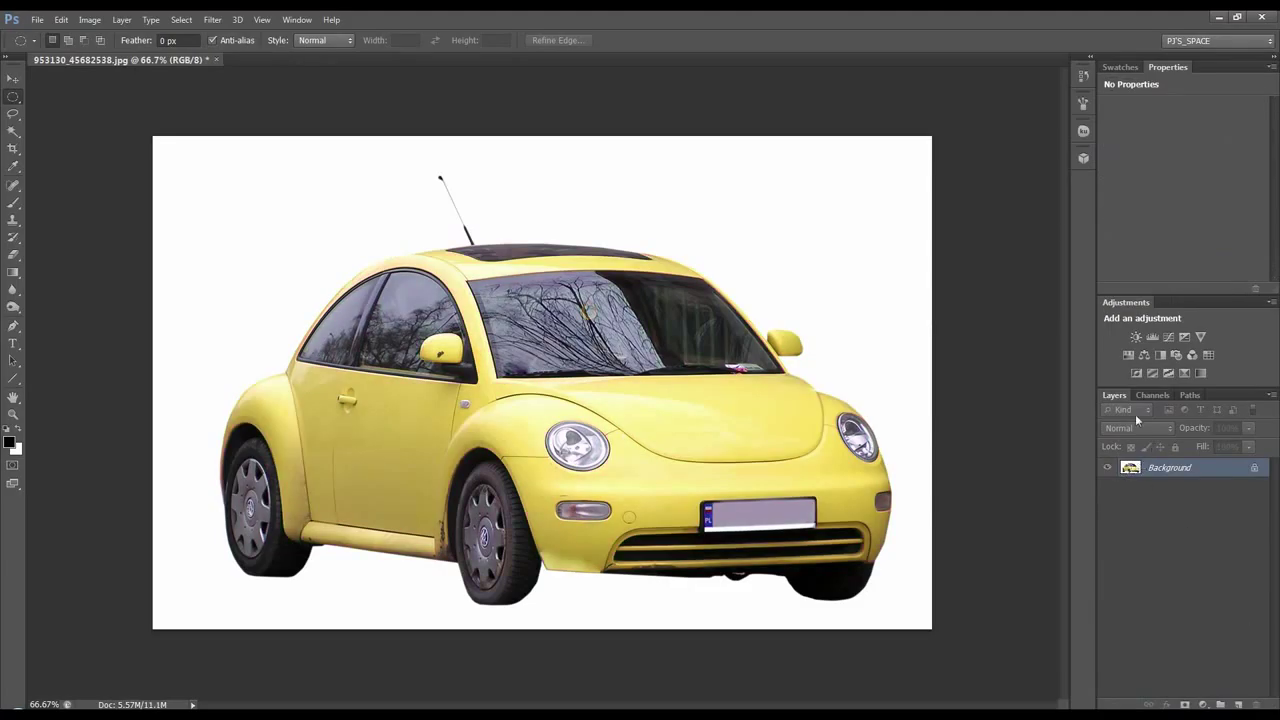
pyautogui.click(1153, 395)
pyautogui.click(1127, 514)
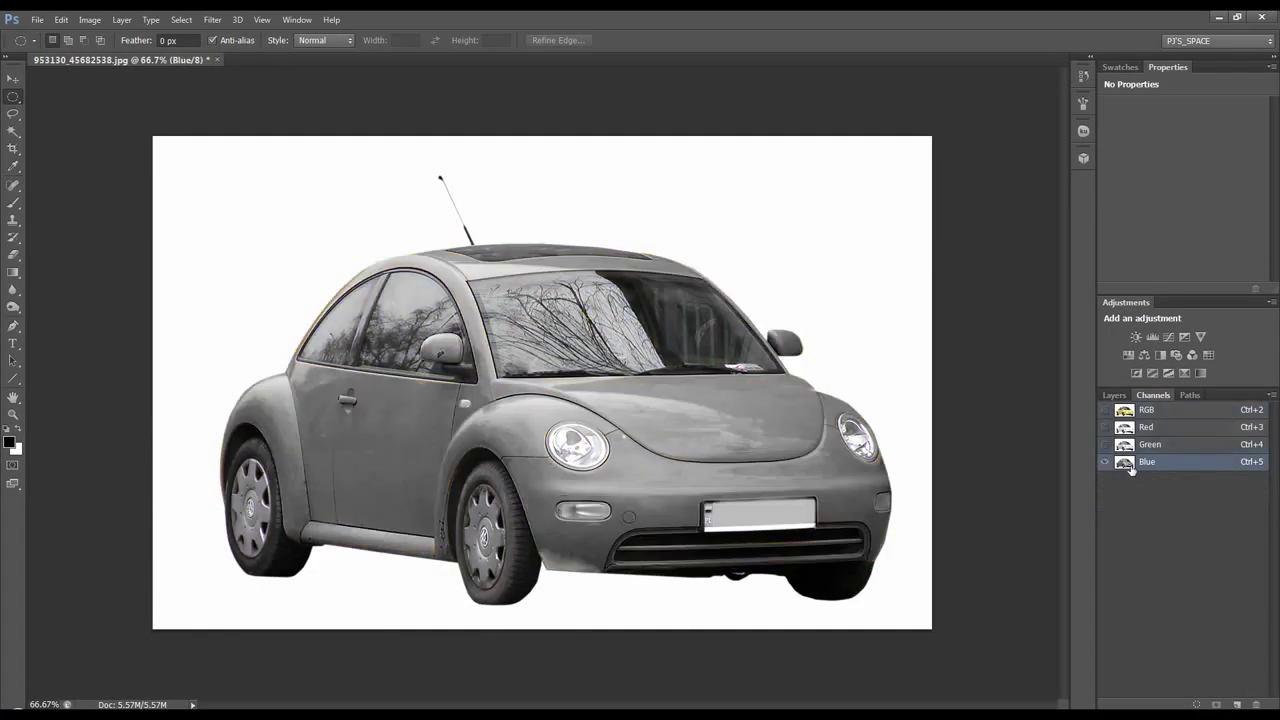
# Compare the Green and Red channels with the Blue channel, and duplicate the Blue channel
pyautogui.click(1140, 444)
pyautogui.click(1140, 427)
pyautogui.click(1140, 461)
pyautogui.moveTo(1143, 463); pyautogui.dragTo(1236, 704)
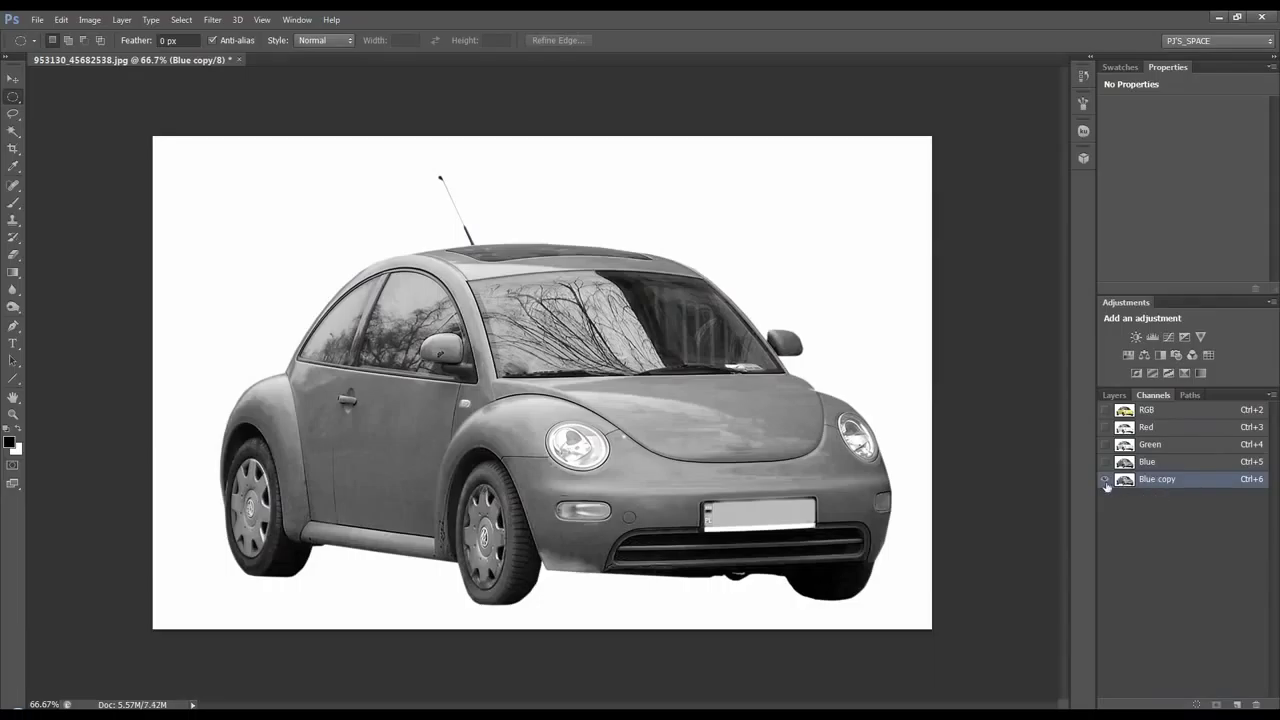
# Brush black over parts of the car in the Blue copy channel at size 40, using Normal mode on the door and Overlay elsewhere
pyautogui.click(12, 203)
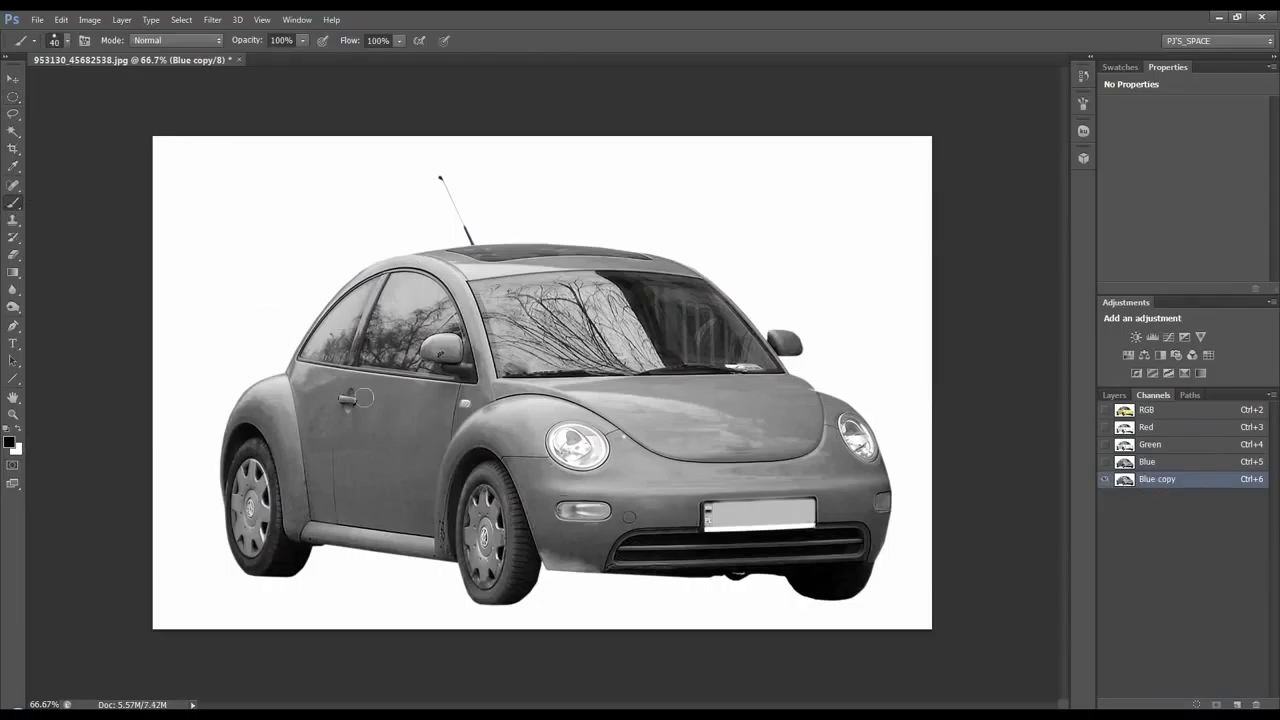
pyautogui.moveTo(382, 424)
pyautogui.mouseDown()
pyautogui.moveTo(405, 436)
pyautogui.moveTo(371, 447)
pyautogui.mouseUp()
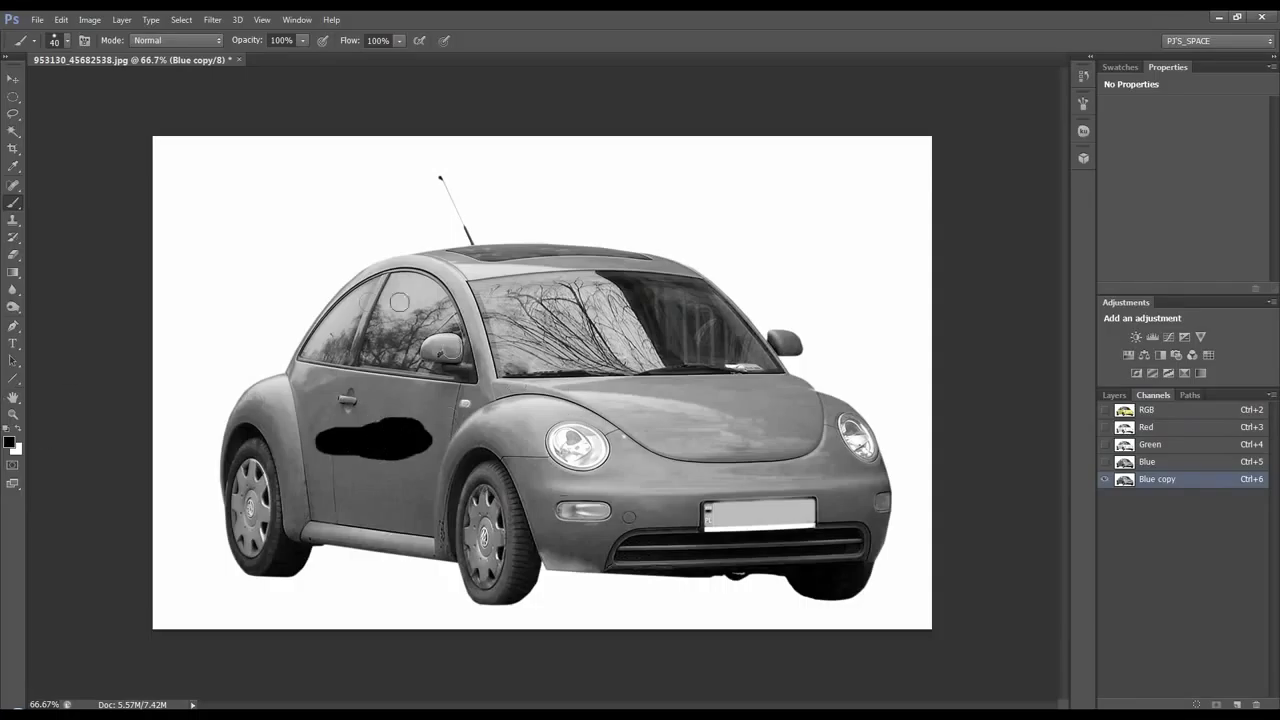
pyautogui.click(188, 42)
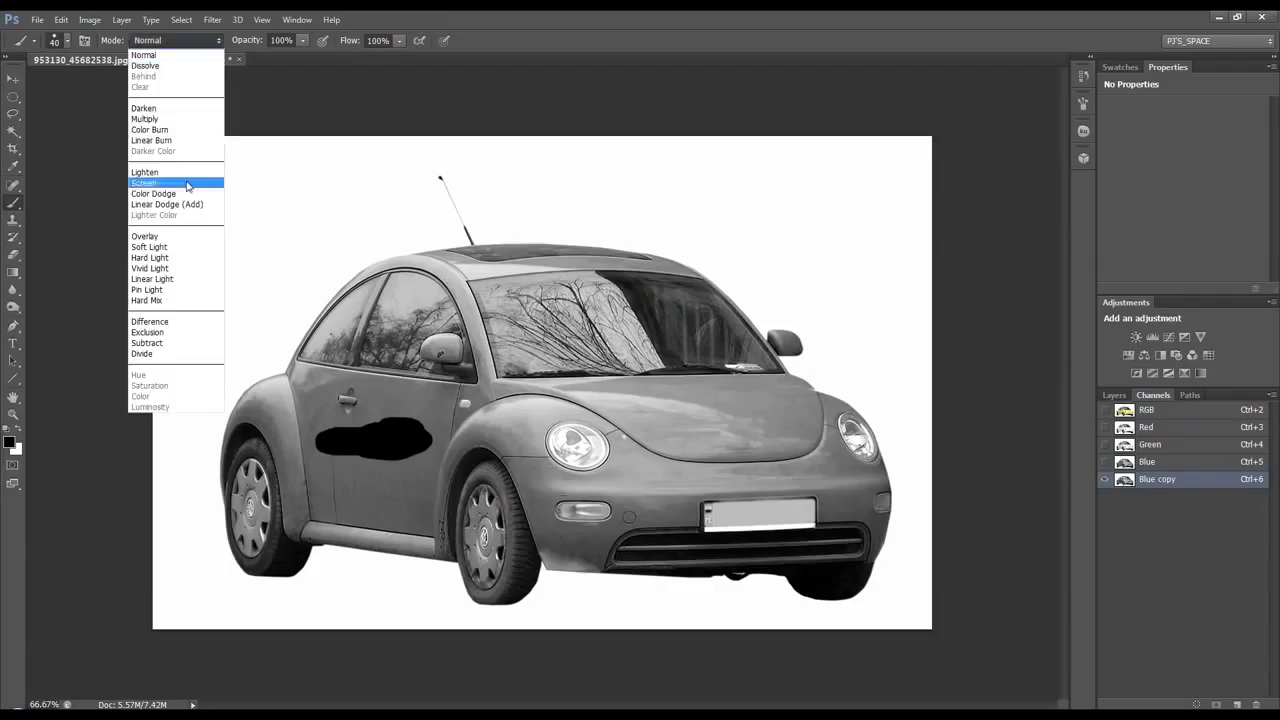
pyautogui.click(186, 237)
pyautogui.moveTo(708, 418)
pyautogui.mouseDown()
pyautogui.moveTo(798, 379)
pyautogui.moveTo(796, 365)
pyautogui.moveTo(690, 377)
pyautogui.moveTo(740, 365)
pyautogui.moveTo(695, 351)
pyautogui.moveTo(797, 327)
pyautogui.moveTo(750, 321)
pyautogui.moveTo(730, 305)
pyautogui.moveTo(735, 289)
pyautogui.moveTo(615, 278)
pyautogui.moveTo(643, 253)
pyautogui.mouseUp()
pyautogui.moveTo(528, 260)
pyautogui.mouseDown()
pyautogui.moveTo(597, 241)
pyautogui.moveTo(420, 258)
pyautogui.mouseUp()
pyautogui.moveTo(338, 287)
pyautogui.mouseDown()
pyautogui.moveTo(293, 359)
pyautogui.moveTo(297, 341)
pyautogui.moveTo(246, 397)
pyautogui.moveTo(288, 365)
pyautogui.moveTo(224, 439)
pyautogui.moveTo(229, 477)
pyautogui.moveTo(319, 499)
pyautogui.moveTo(312, 525)
pyautogui.moveTo(349, 502)
pyautogui.moveTo(447, 482)
pyautogui.moveTo(477, 507)
pyautogui.moveTo(650, 558)
pyautogui.mouseUp()
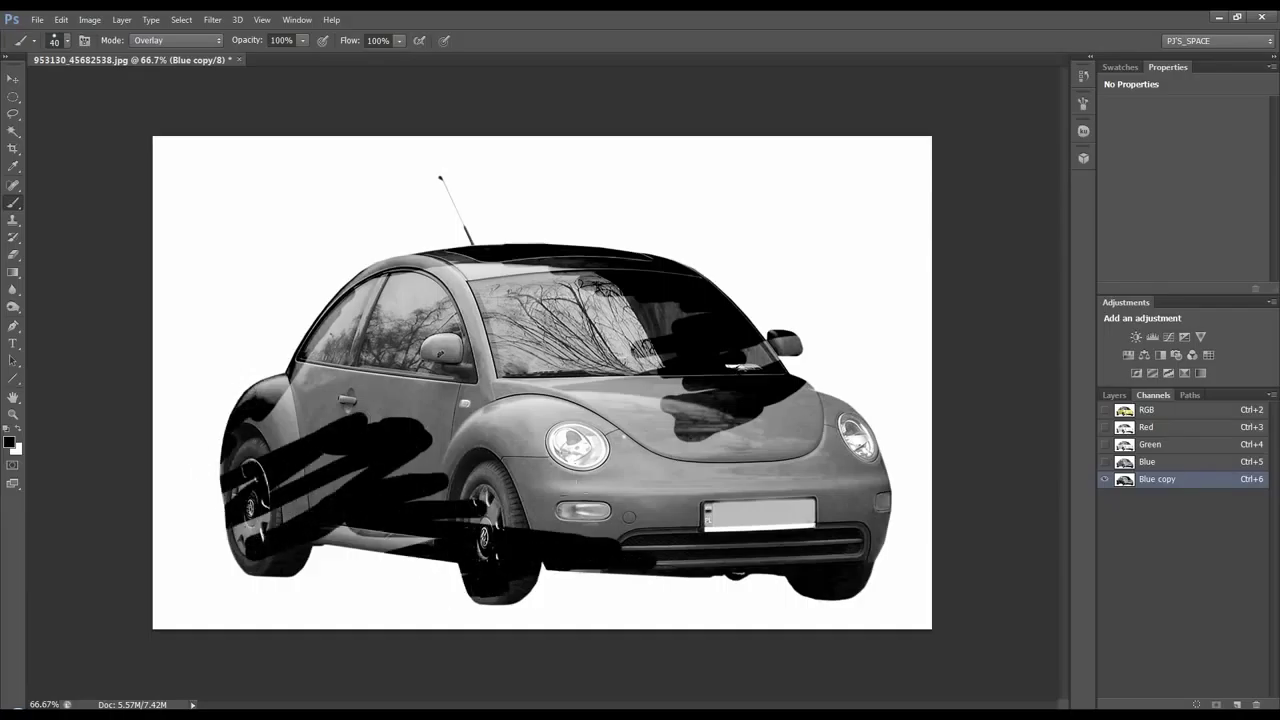
# Enlarge the brush to 142 px and darken the rest of the car with black in Overlay mode
pyautogui.rightClick(590, 470)
pyautogui.moveTo(667, 479); pyautogui.dragTo(670, 480)
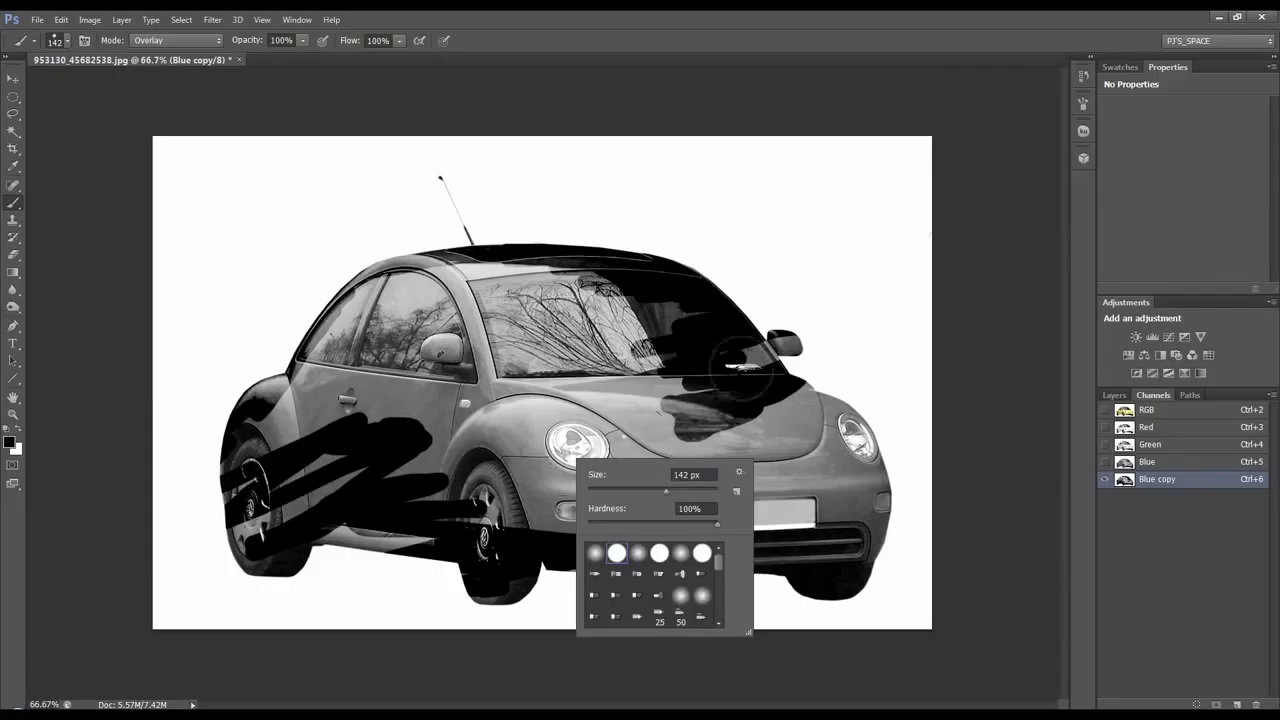
pyautogui.click(987, 198)
pyautogui.moveTo(675, 425)
pyautogui.mouseDown()
pyautogui.moveTo(520, 430)
pyautogui.moveTo(340, 385)
pyautogui.moveTo(386, 320)
pyautogui.moveTo(280, 420)
pyautogui.moveTo(310, 490)
pyautogui.moveTo(230, 560)
pyautogui.moveTo(236, 505)
pyautogui.moveTo(441, 472)
pyautogui.moveTo(500, 518)
pyautogui.moveTo(477, 548)
pyautogui.moveTo(488, 588)
pyautogui.moveTo(671, 534)
pyautogui.moveTo(714, 329)
pyautogui.mouseUp()
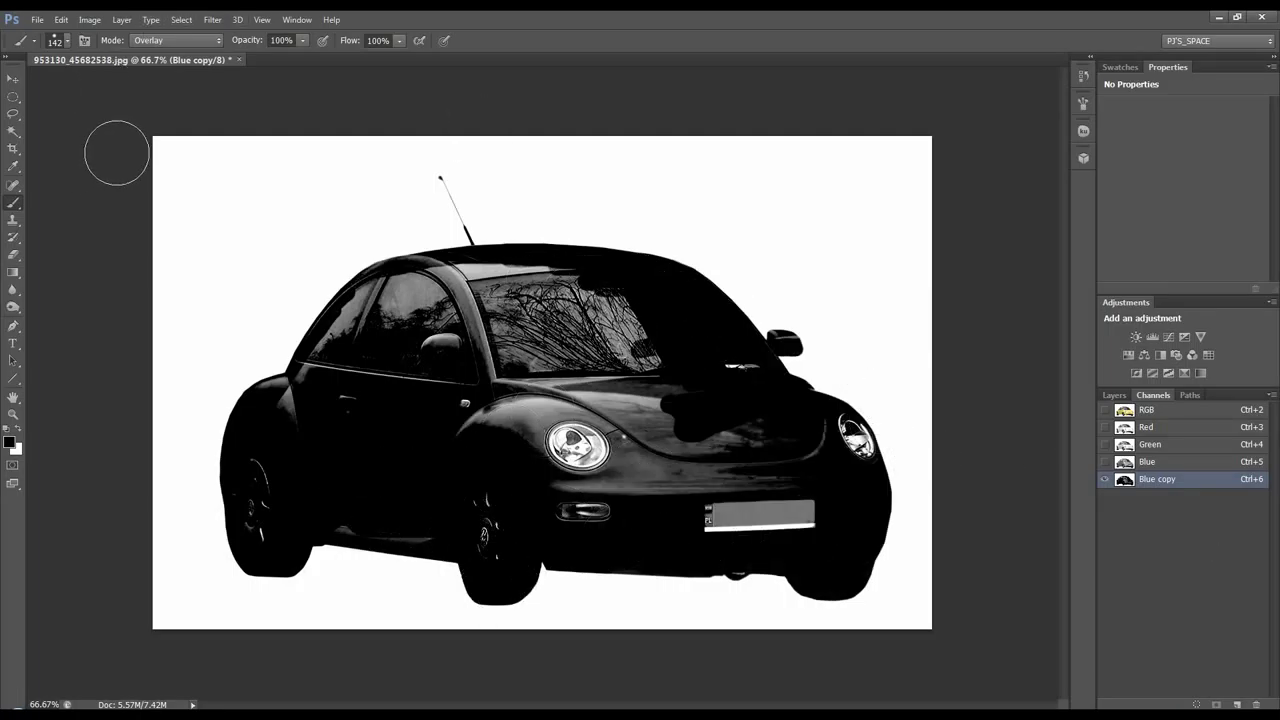
# Fill the Blue copy channel with Black in Overlay mode at 100% opacity
pyautogui.hotkey('shift', 'F5')
pyautogui.moveTo(589, 113); pyautogui.dragTo(557, 87)
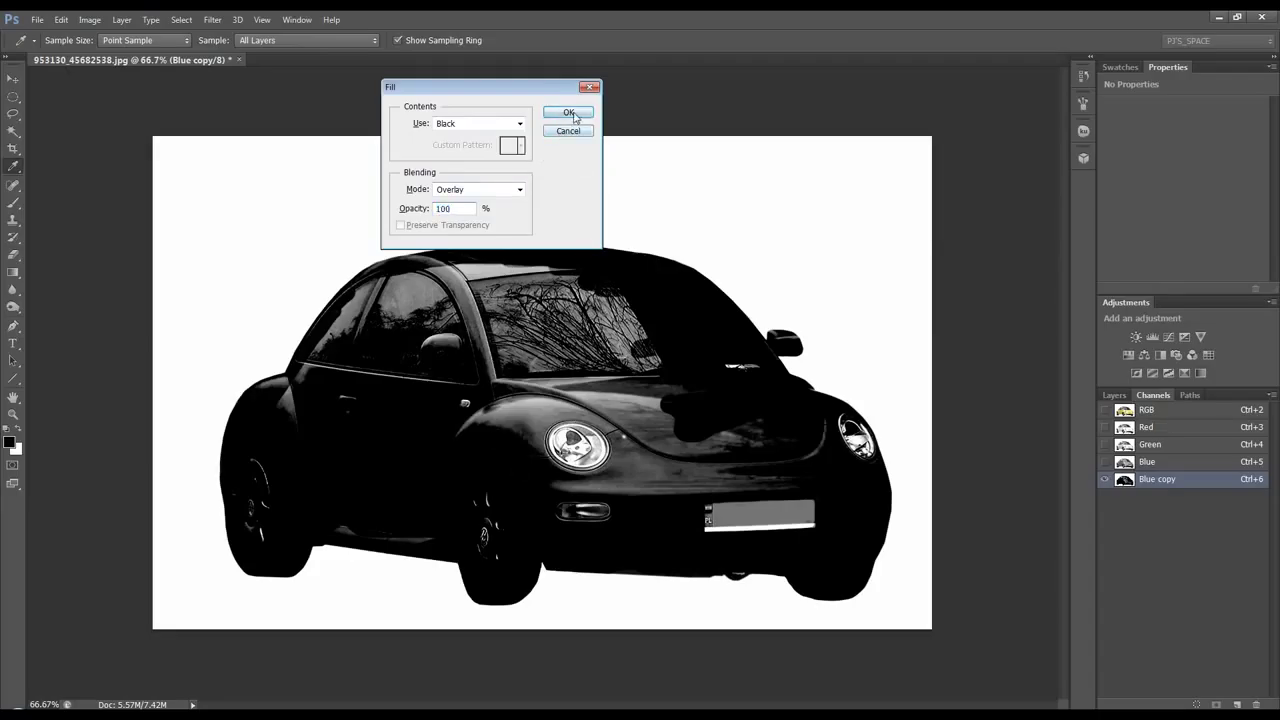
pyautogui.click(569, 113)
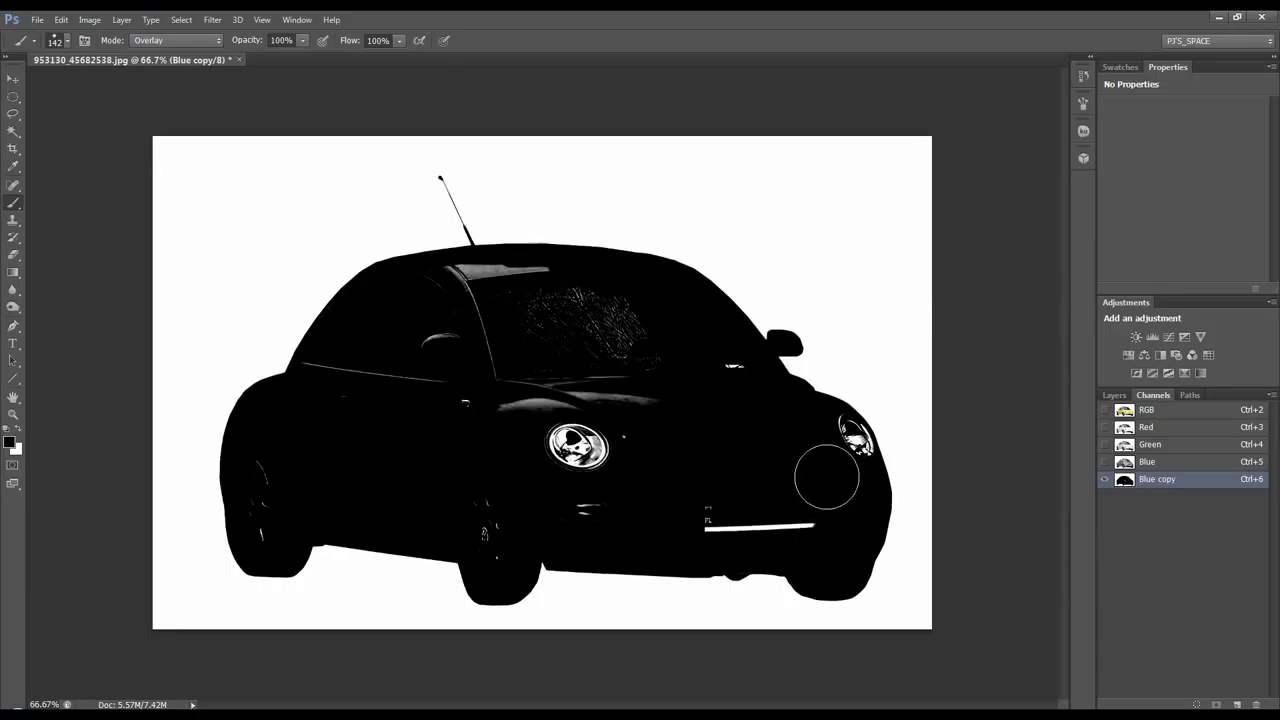
# Apply Levels to the Blue copy channel with the black input level raised to 248
pyautogui.hotkey('ctrl', 'l')
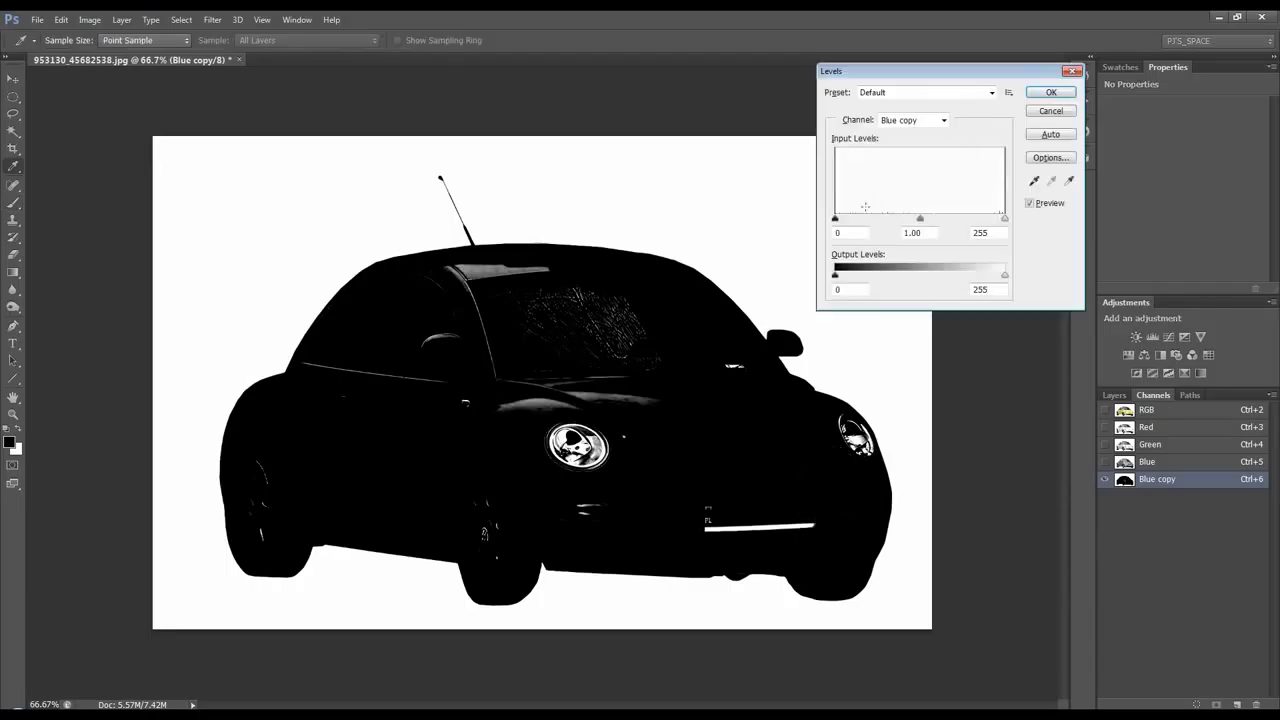
pyautogui.moveTo(836, 224); pyautogui.dragTo(1001, 228)
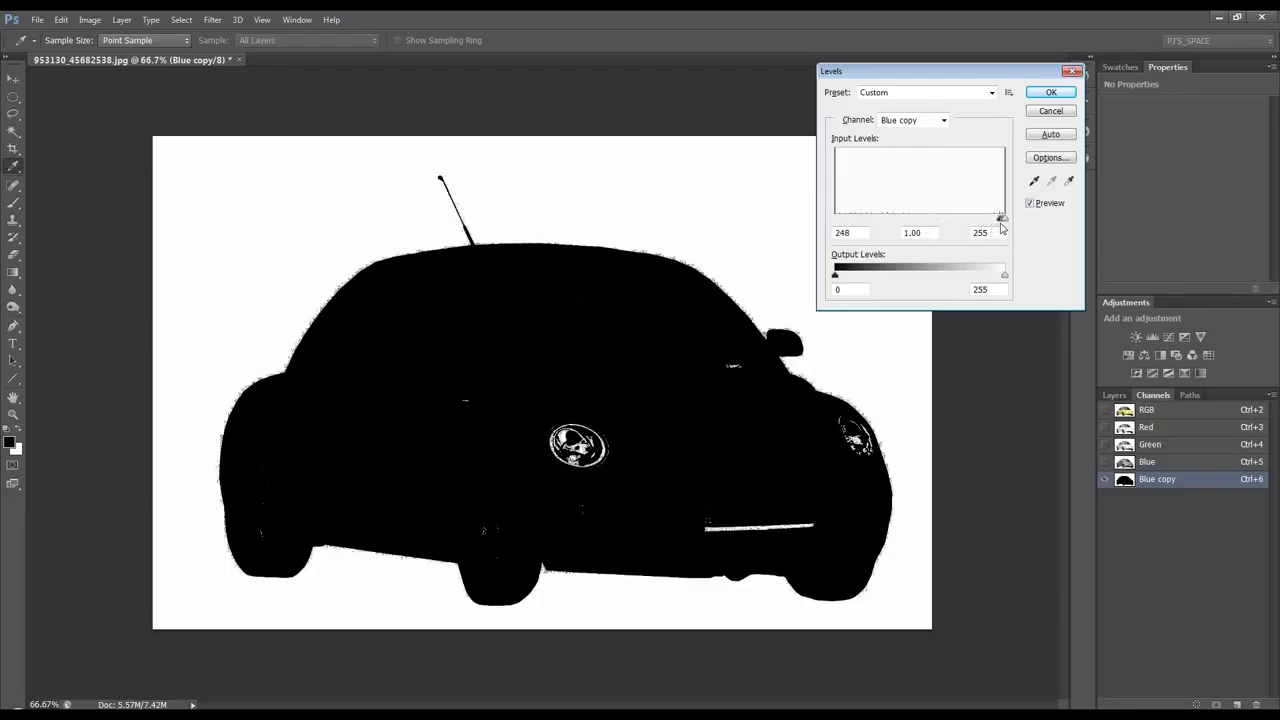
pyautogui.click(1052, 93)
# In Normal brush mode, paint the stray specks on the wheels, front and windscreen base black, and paint out the antenna in white
pyautogui.press('b')
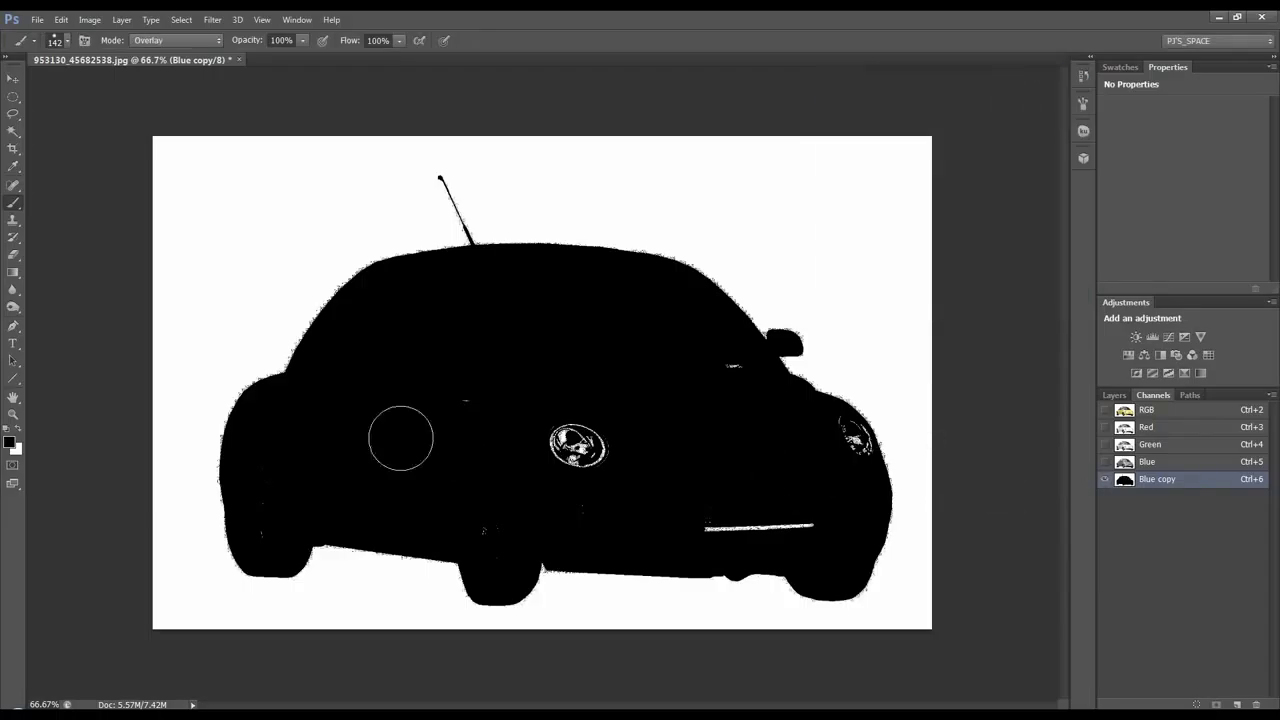
pyautogui.click(190, 40)
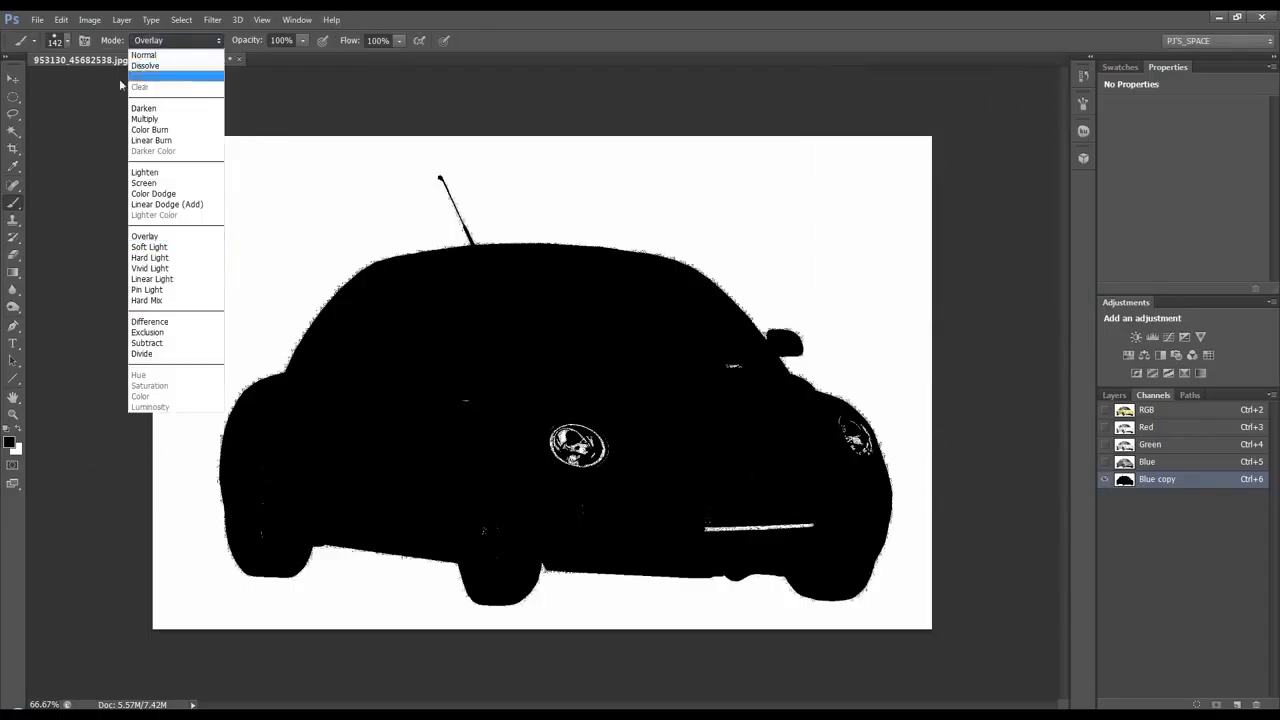
pyautogui.click(147, 60)
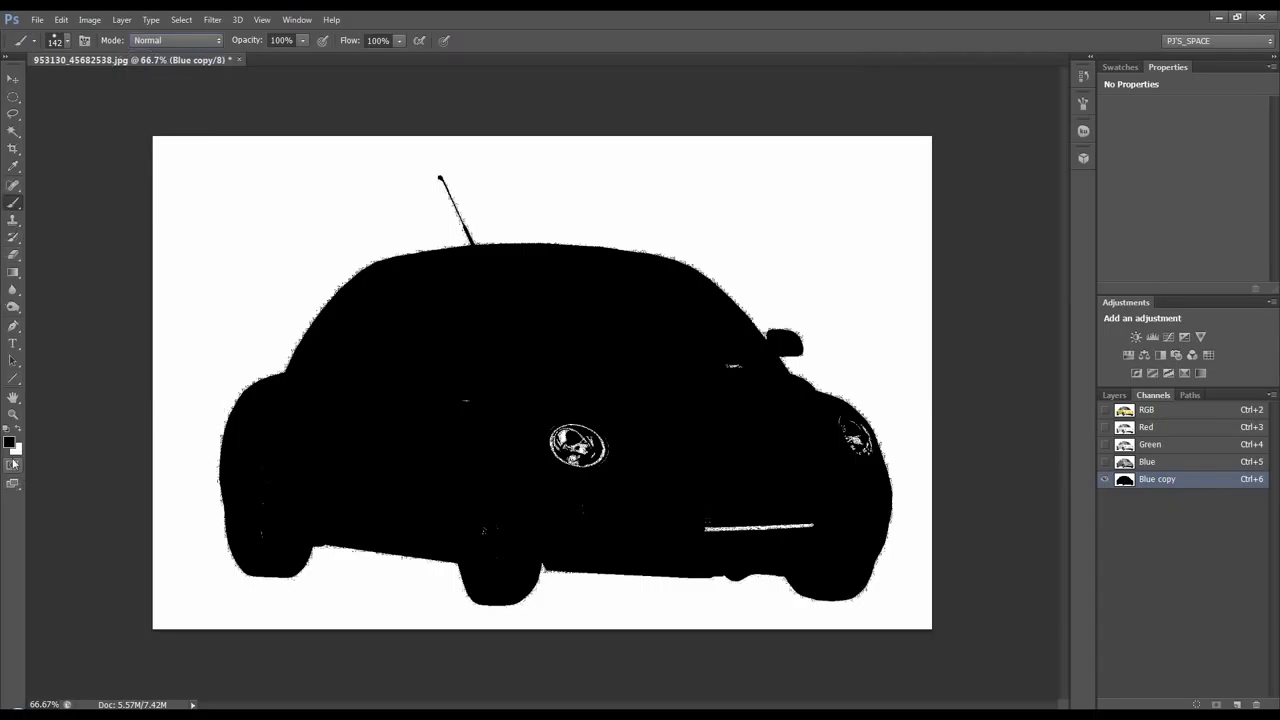
pyautogui.click(266, 519)
pyautogui.moveTo(486, 518)
pyautogui.mouseDown()
pyautogui.moveTo(511, 534)
pyautogui.moveTo(575, 519)
pyautogui.mouseUp()
pyautogui.click(735, 372)
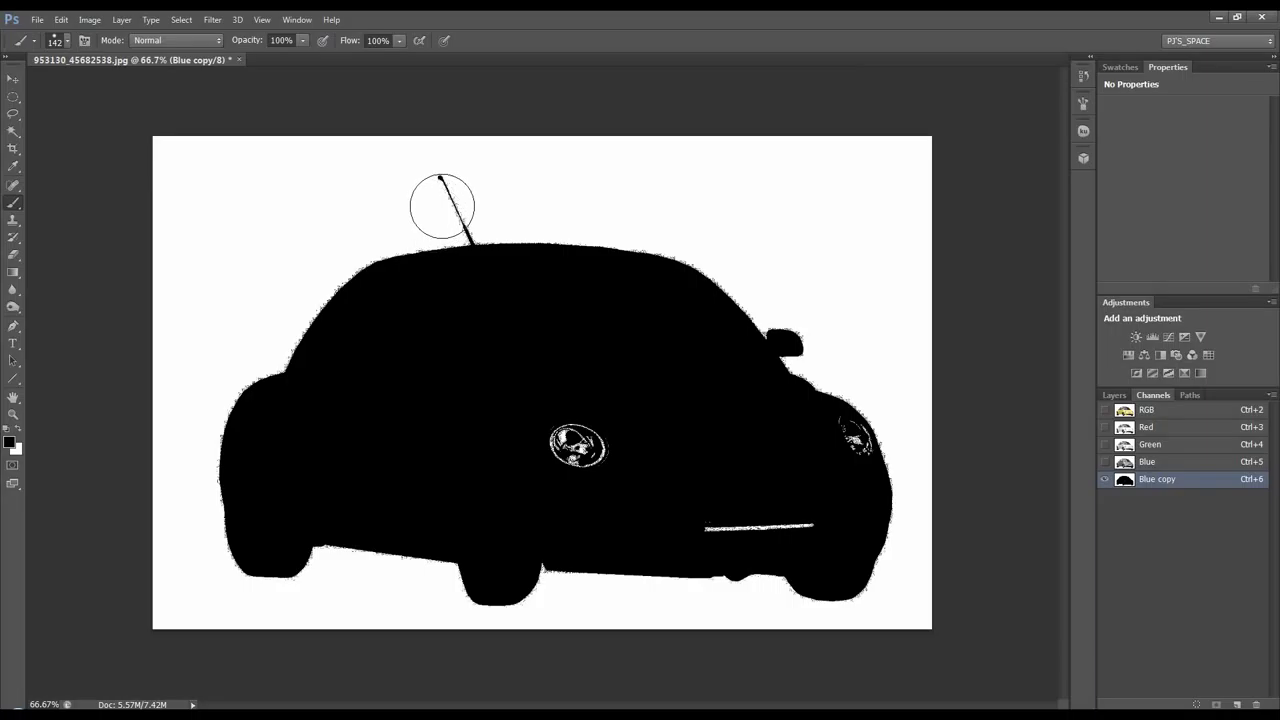
pyautogui.press('x')
pyautogui.moveTo(420, 170); pyautogui.dragTo(470, 209)
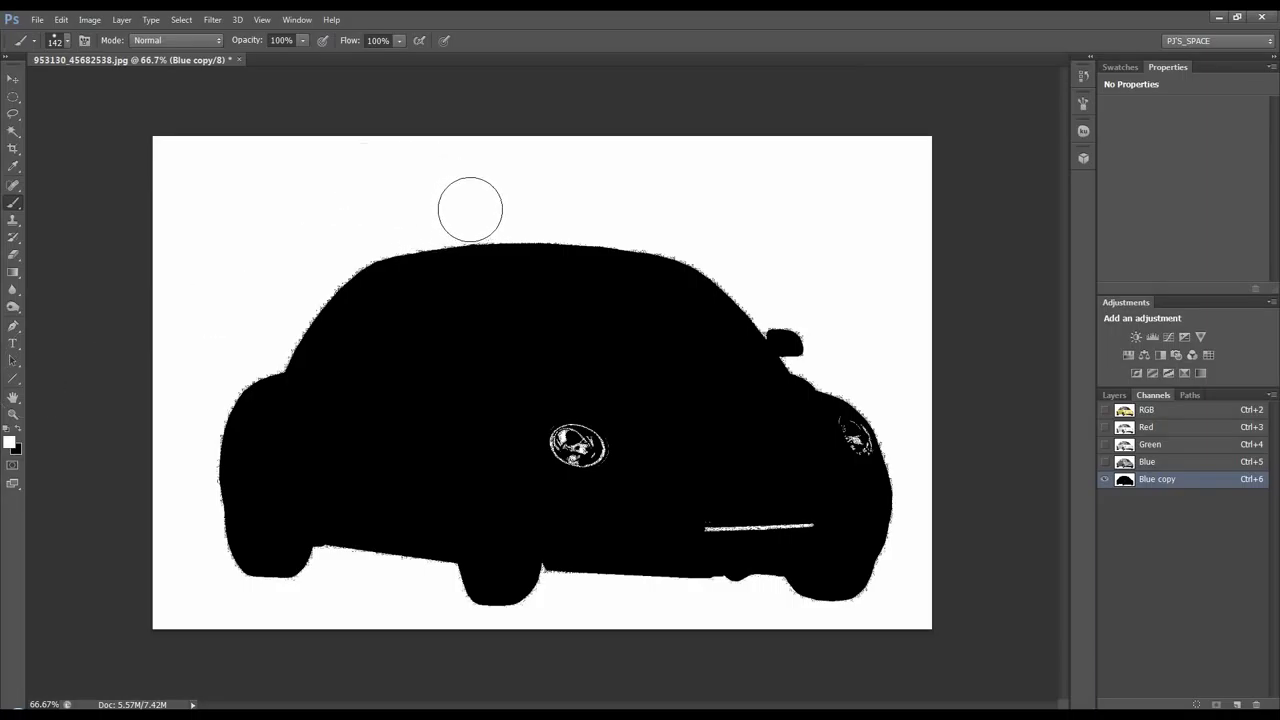